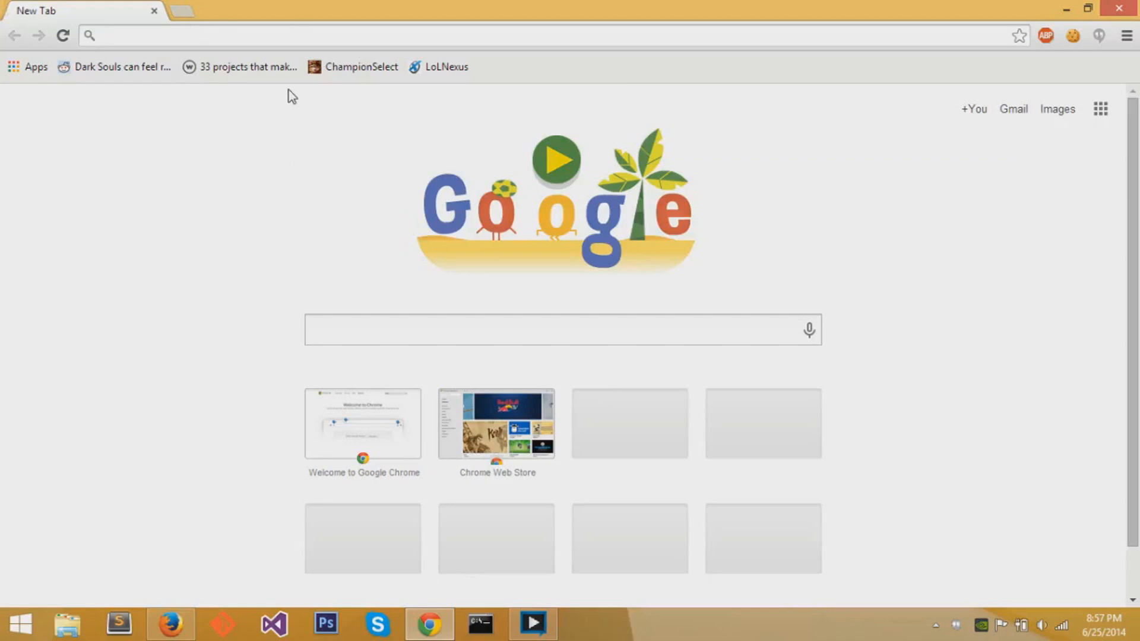
Step: Search the web for "open broadcaster" and open the Open Broadcaster Software website at obsproject.com
text(open )
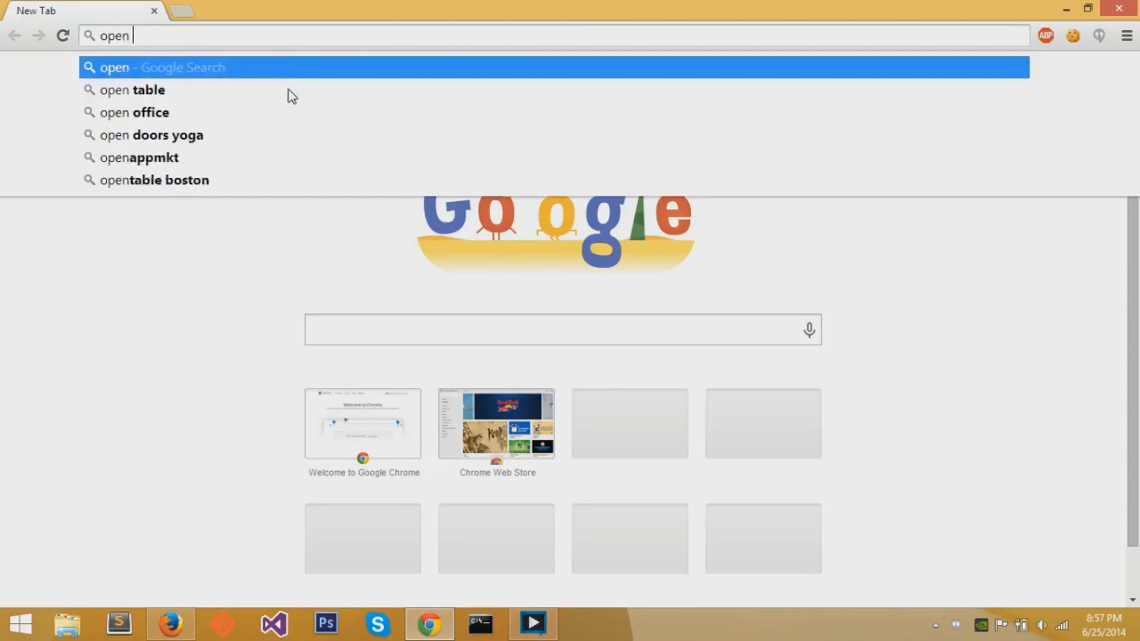
text(broadcaster)
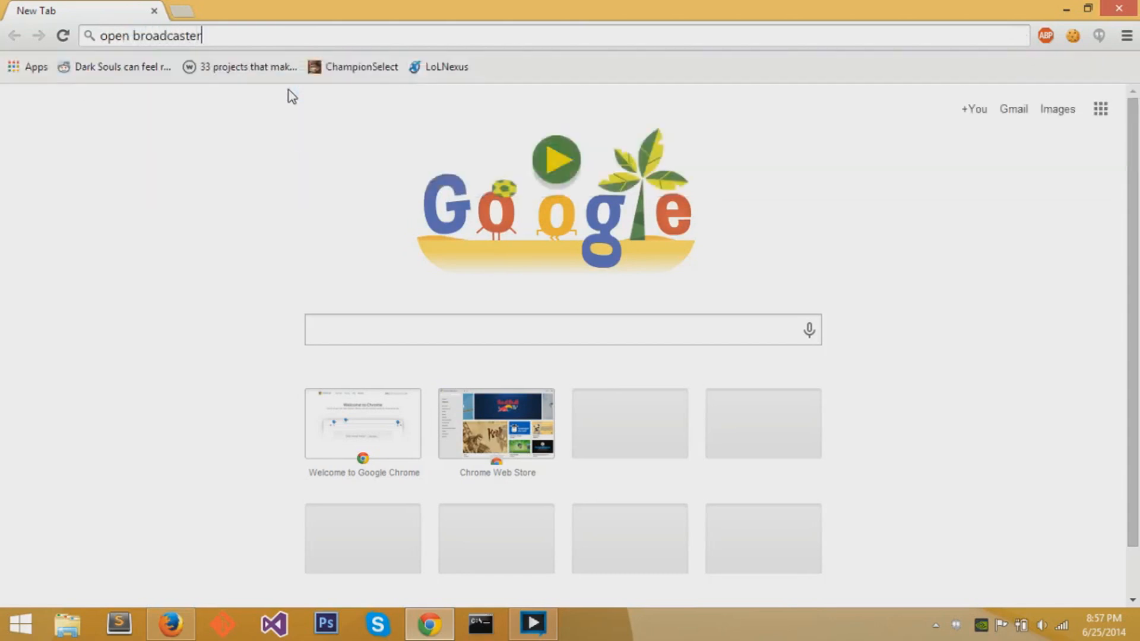
key(Return)
click(212, 208)
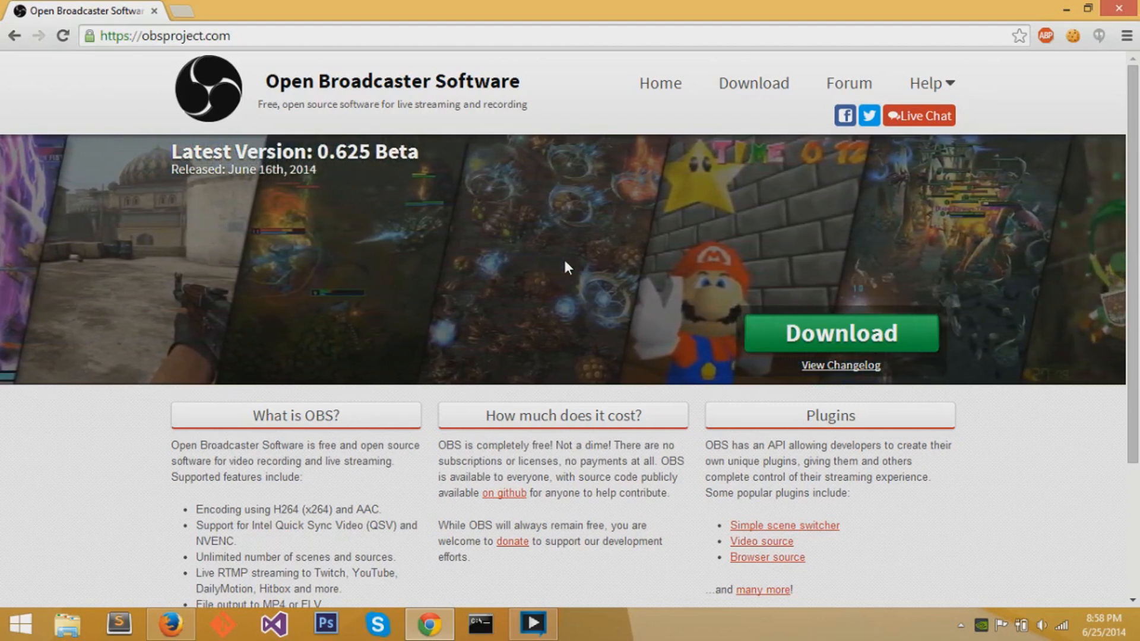
scroll(590, 309, down, 3)
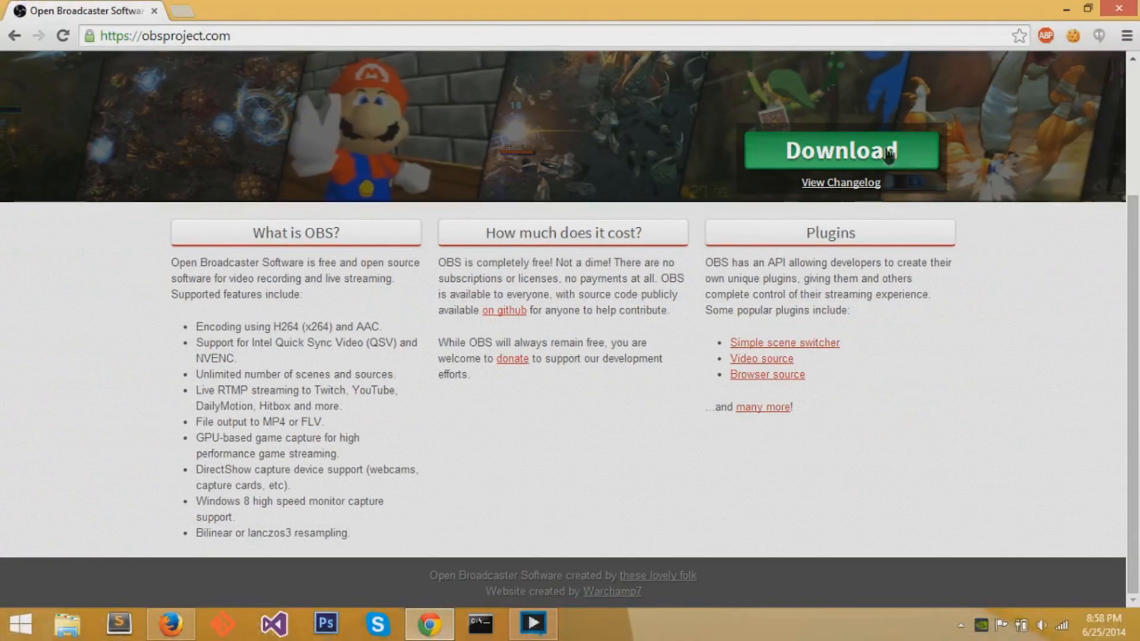
click(1108, 9)
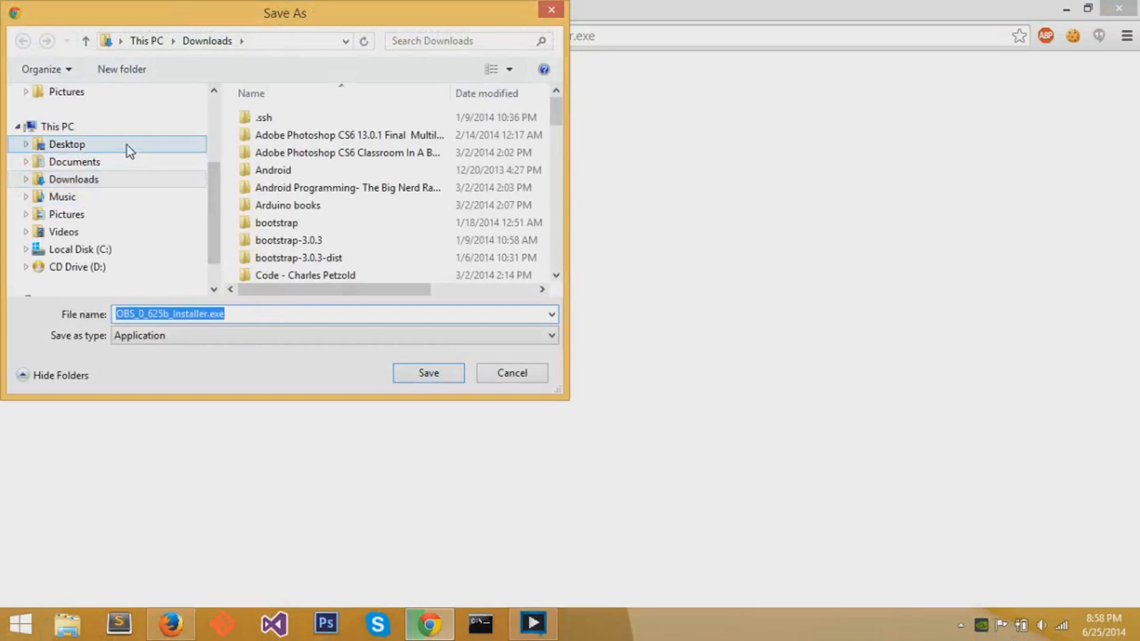
click(522, 377)
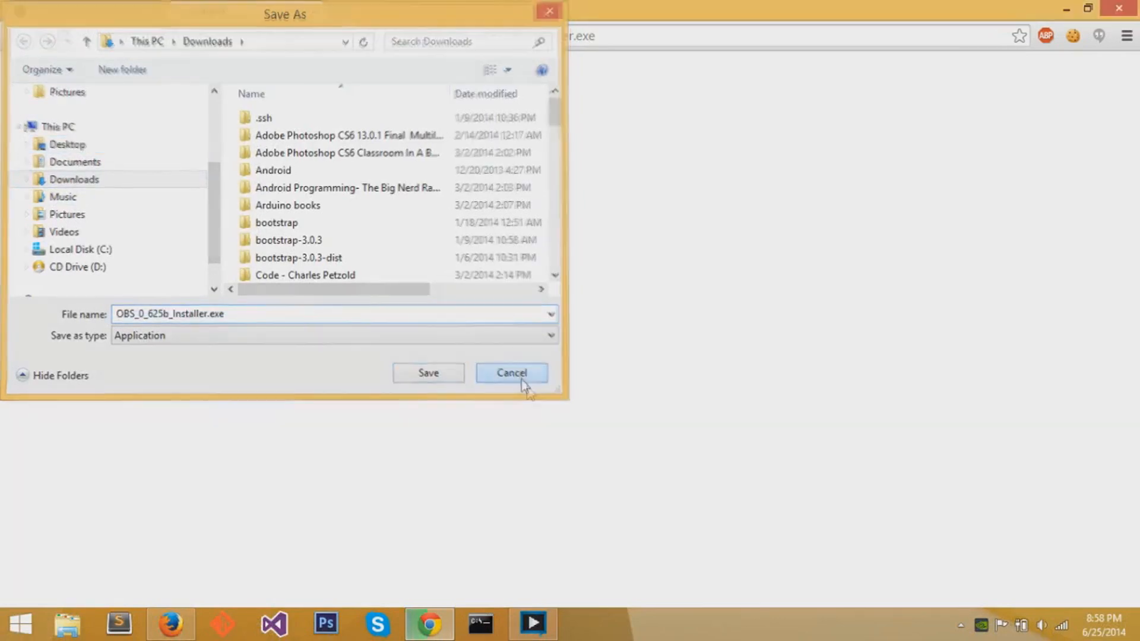
middle_click(259, 9)
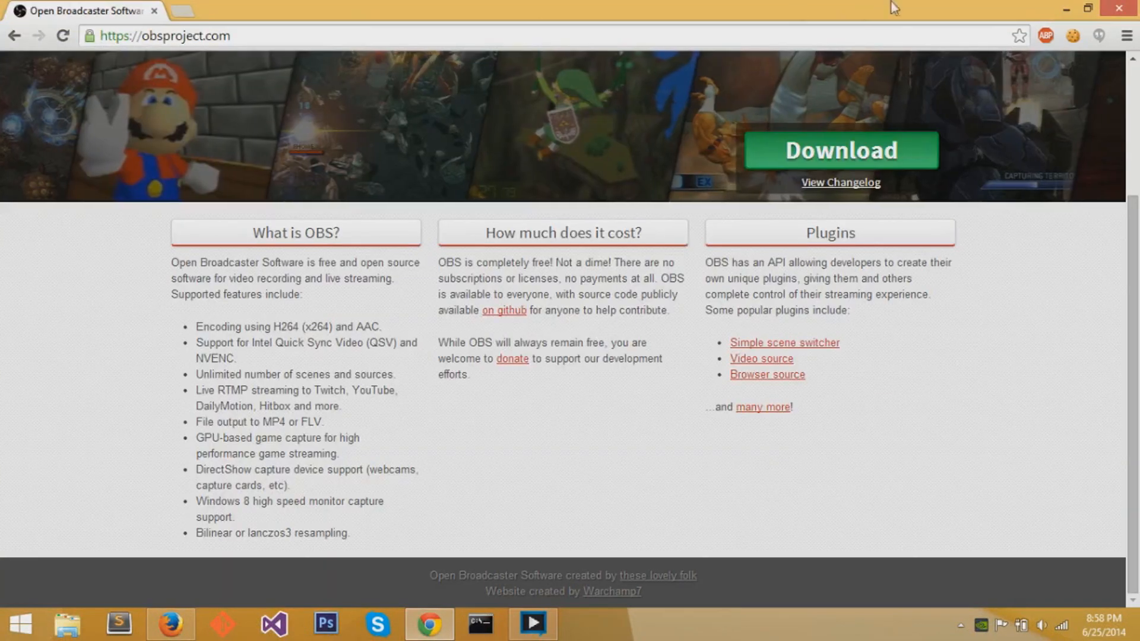
Step: Minimize the browser and launch Open Broadcaster Software from the desktop
click(1067, 10)
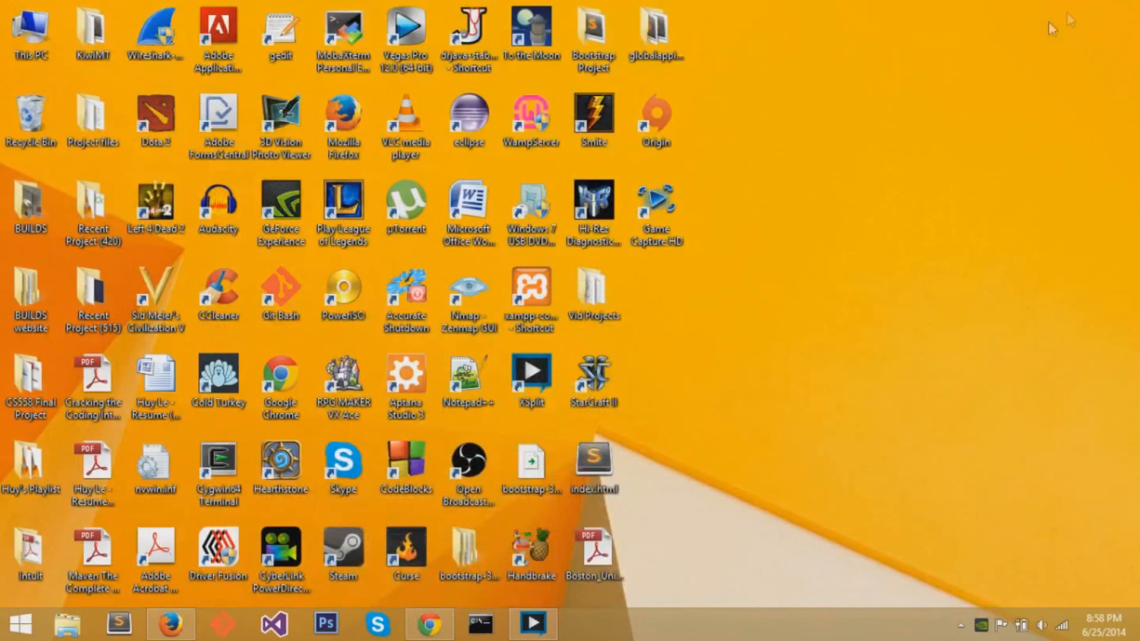
click(469, 462)
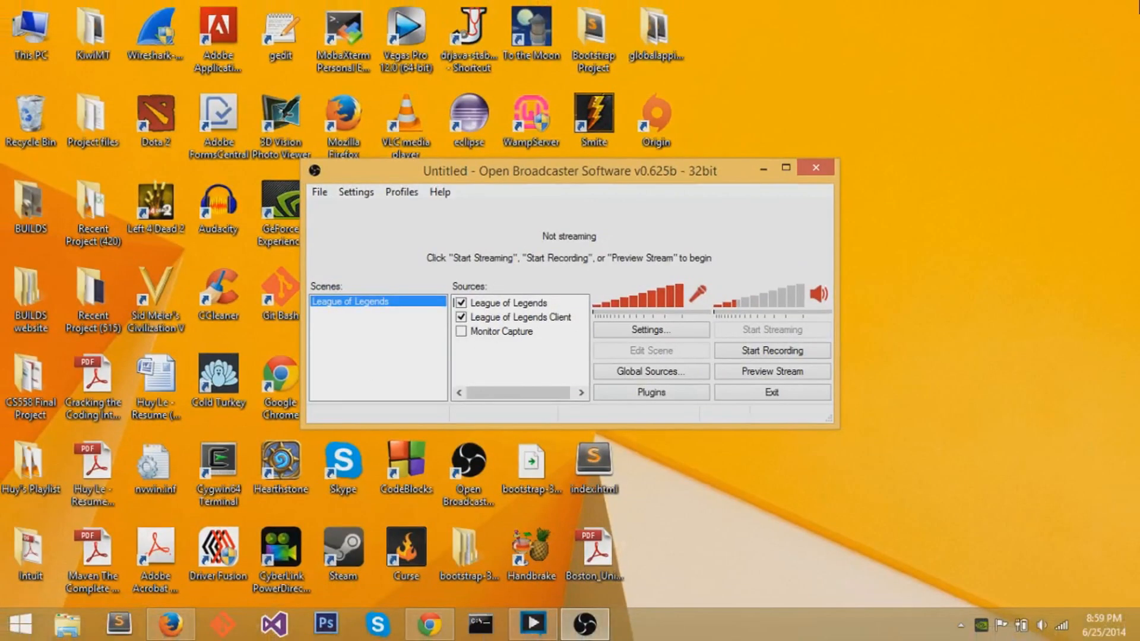
Step: Open the system properties of This PC to check the computer's processor, memory and system type
click(28, 59)
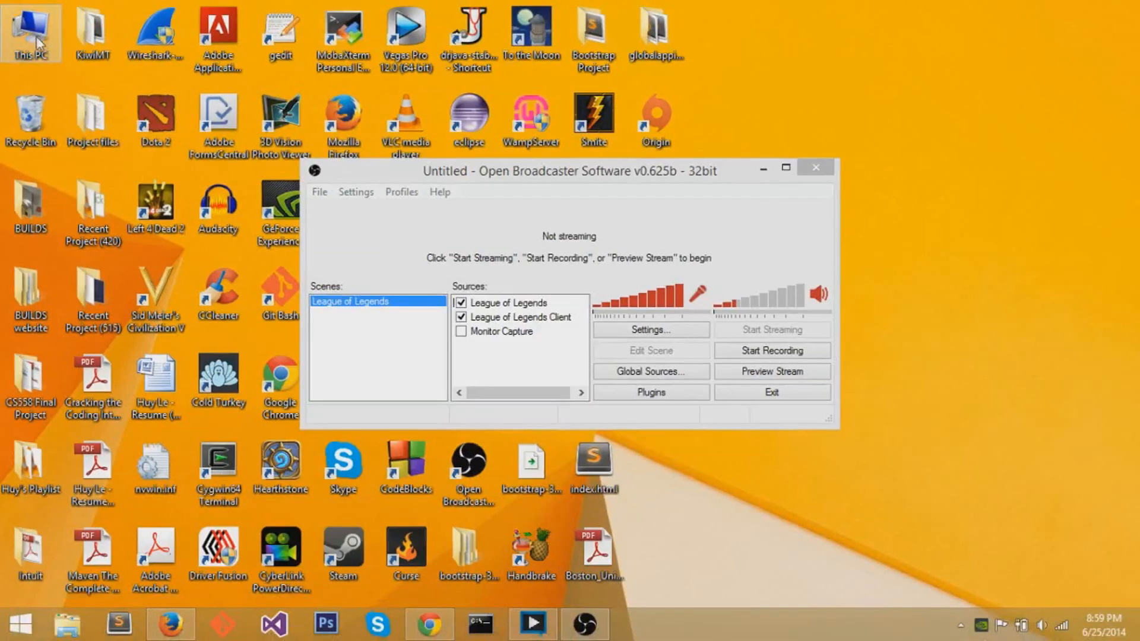
double_click(69, 69)
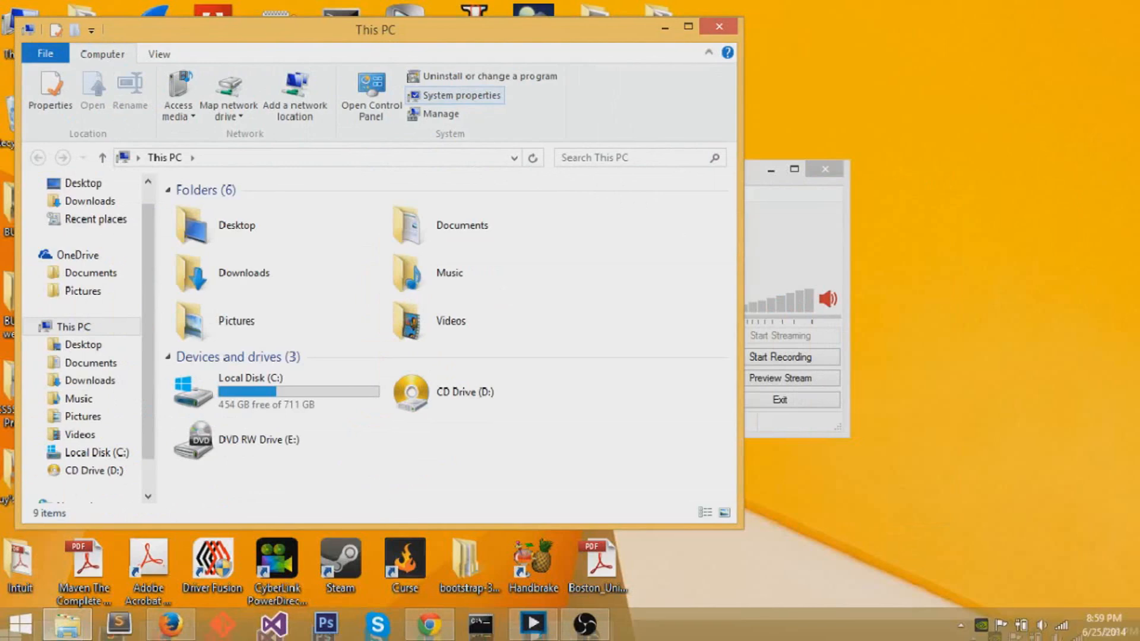
click(469, 94)
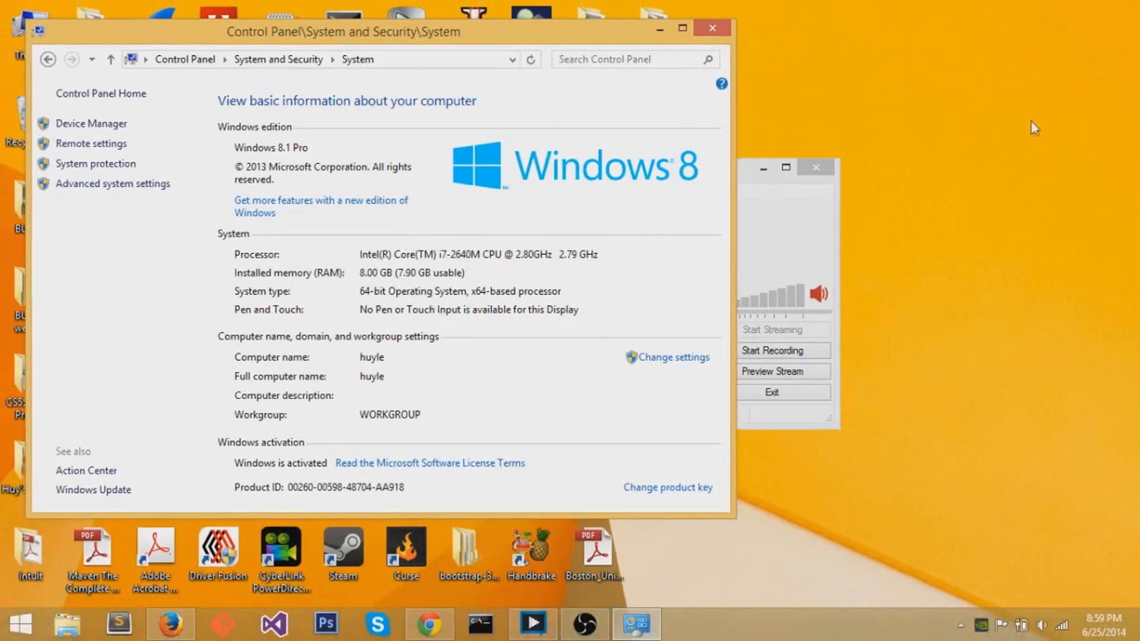
Step: Run dxdiag.exe and examine the display device information in the DirectX Diagnostic Tool
mouse_move(1137, 3)
click(1100, 162)
text(dxdiag.exe)
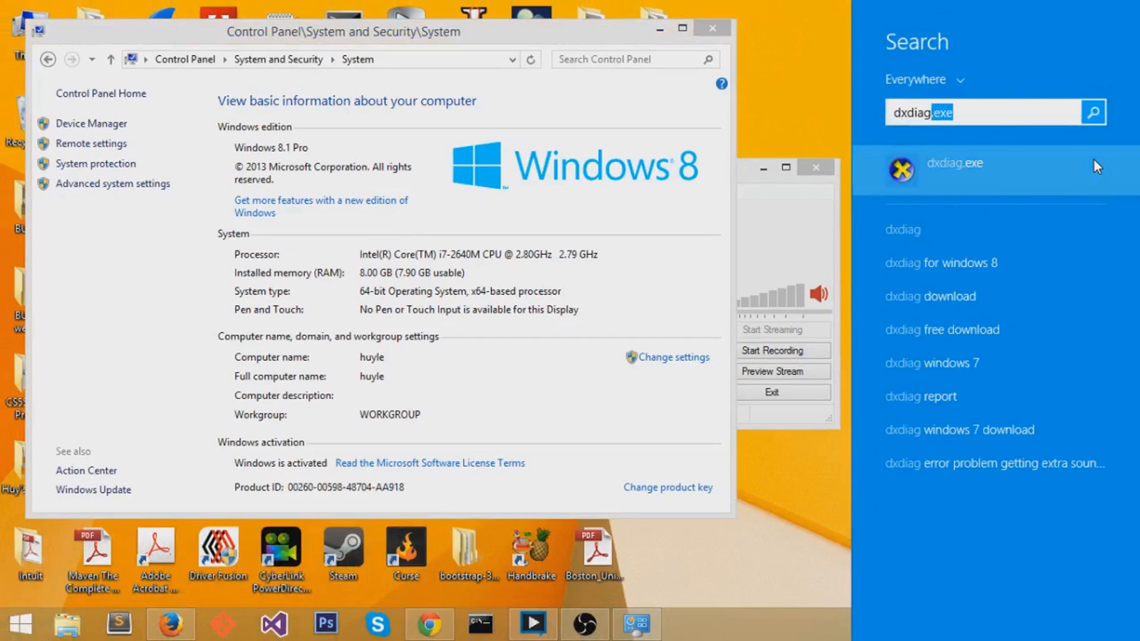
click(1094, 159)
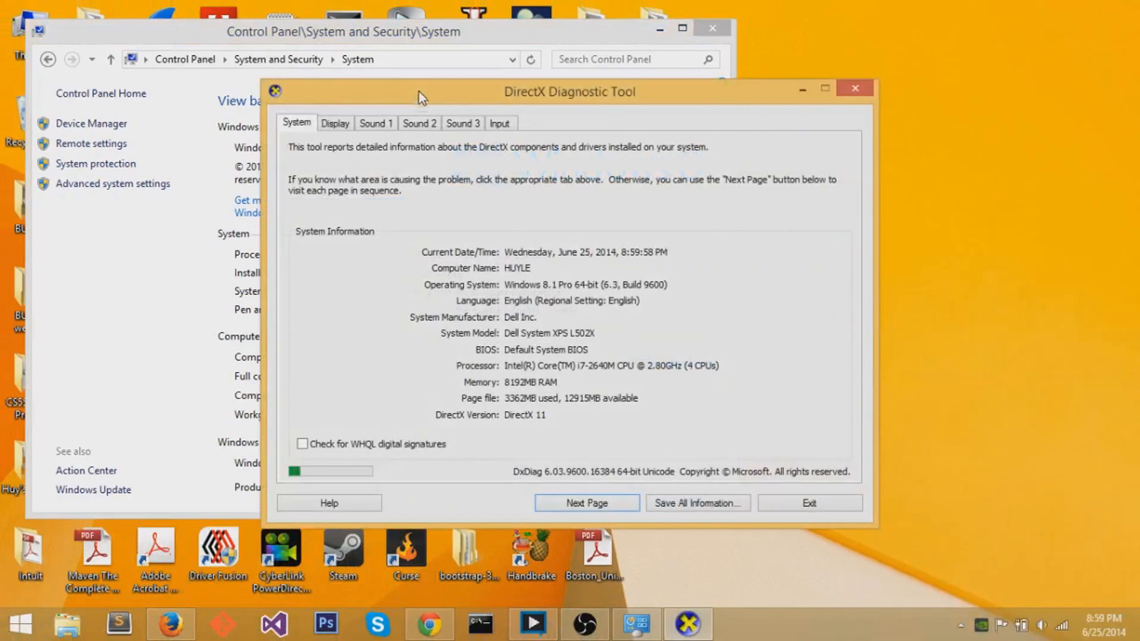
click(355, 123)
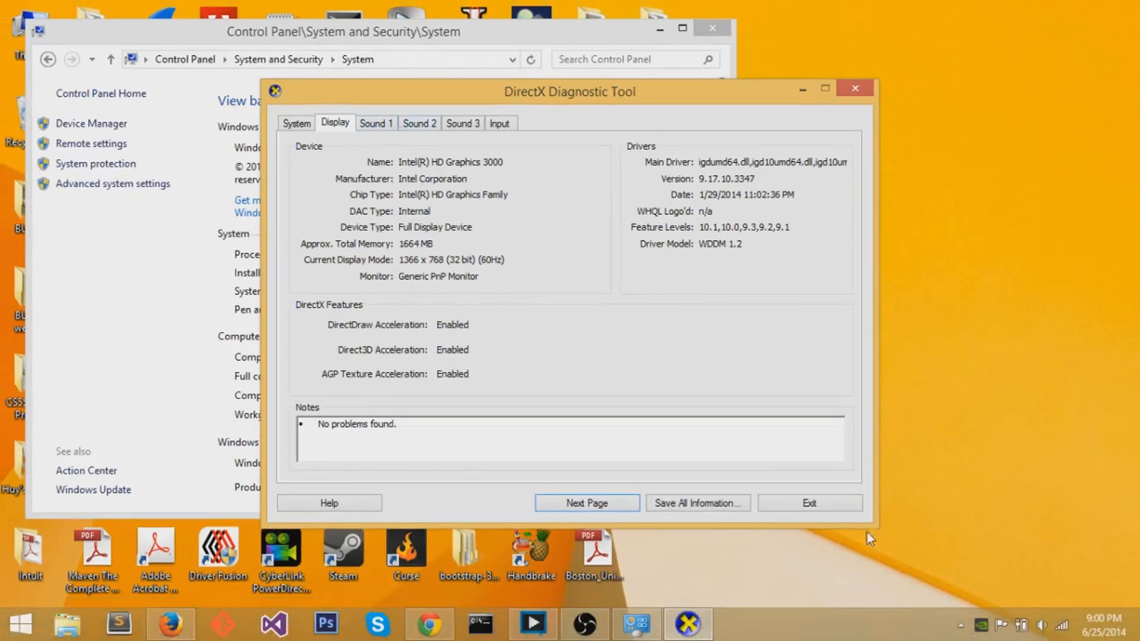
Step: Open the NVIDIA Control Panel and examine the PhysX configuration and the preferred graphics processor in the 3D settings
right_click(980, 623)
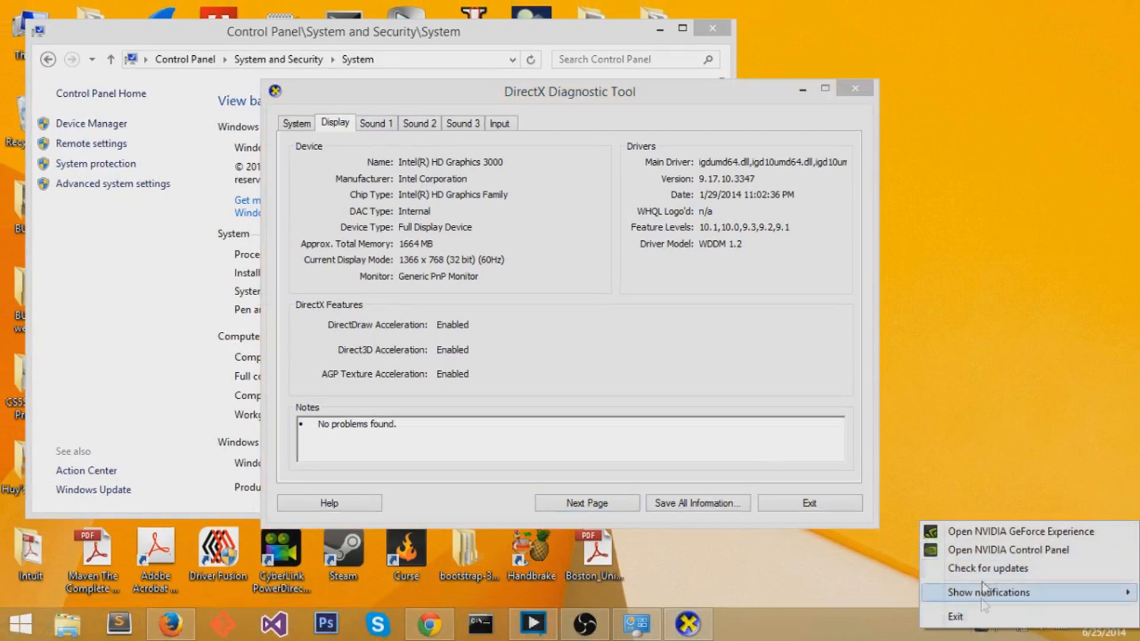
mouse_move(982, 601)
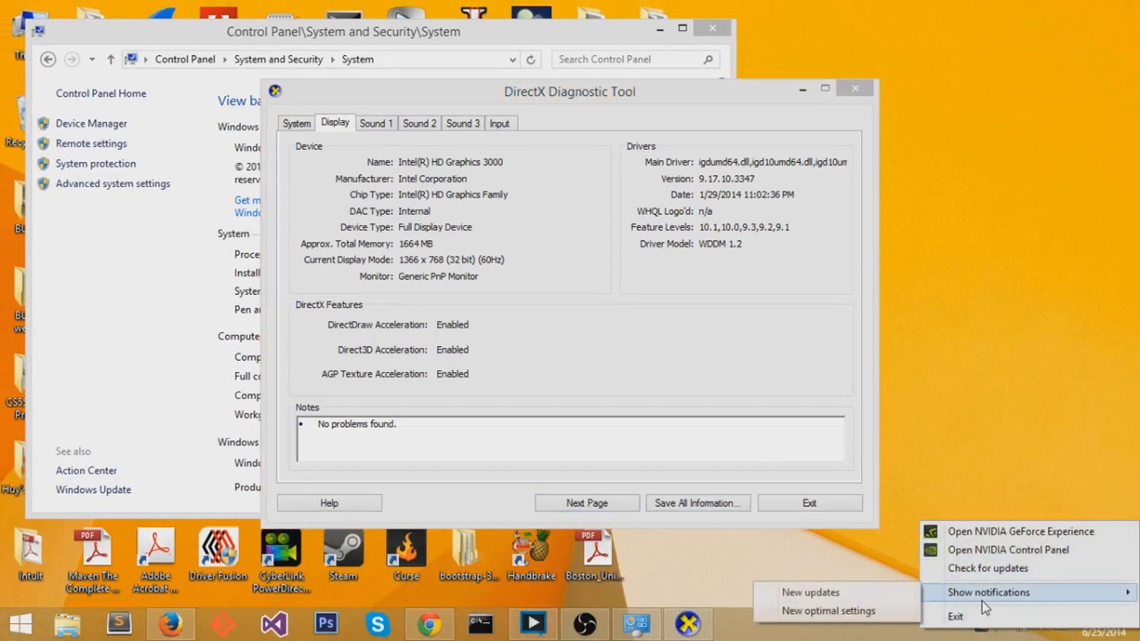
click(1011, 551)
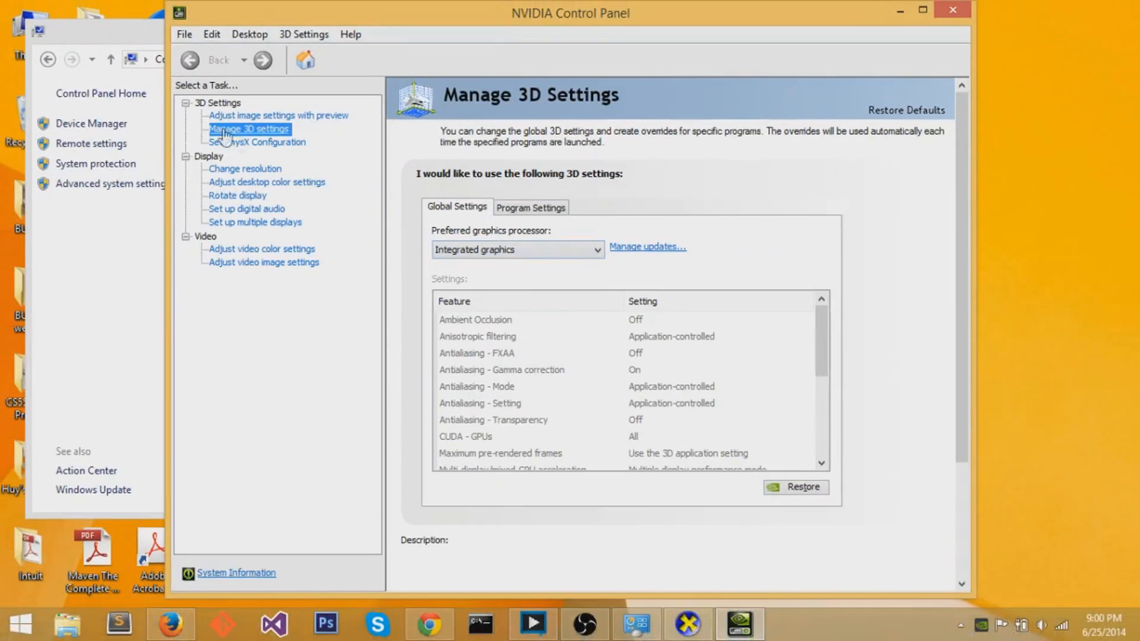
click(258, 142)
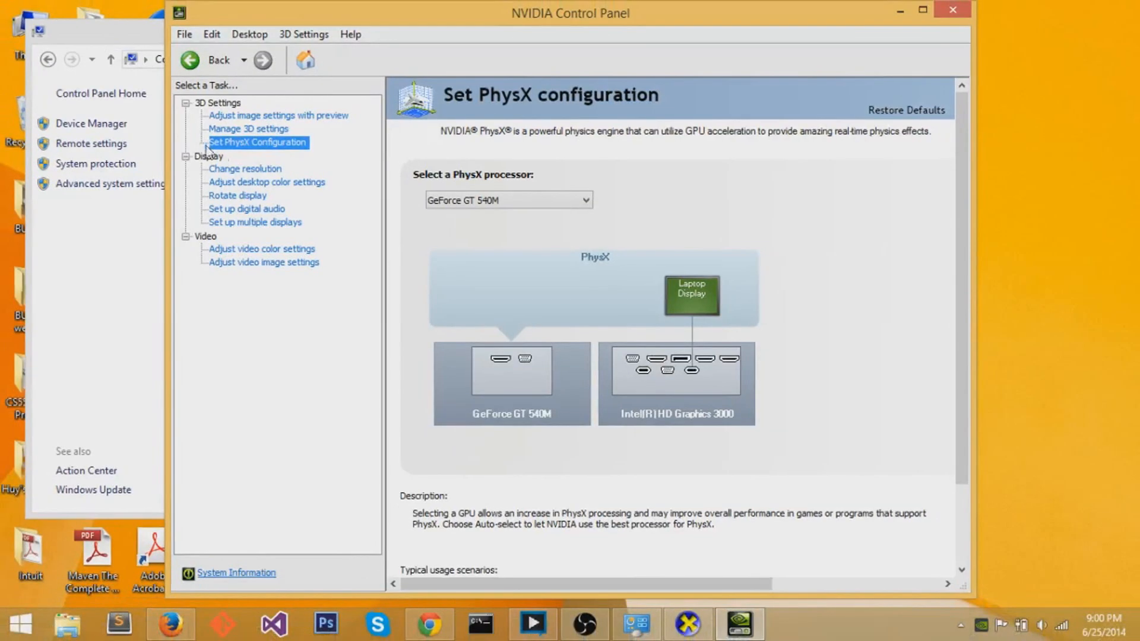
click(221, 131)
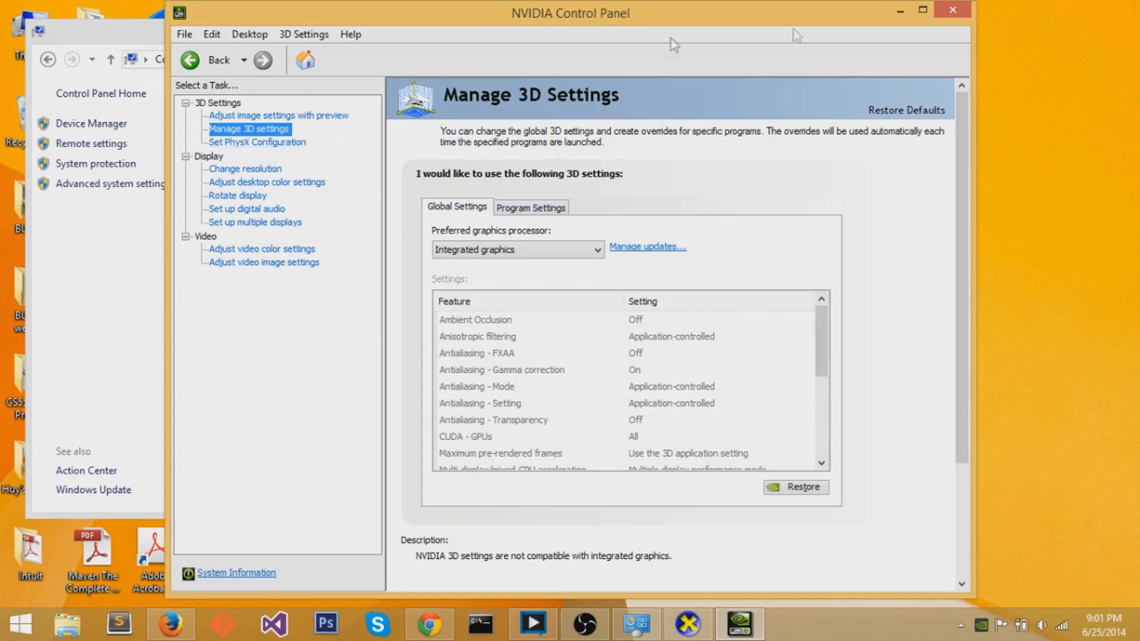
Step: Close the NVIDIA Control Panel, the DirectX Diagnostic Tool and the System window to return to Open Broadcaster Software
click(954, 18)
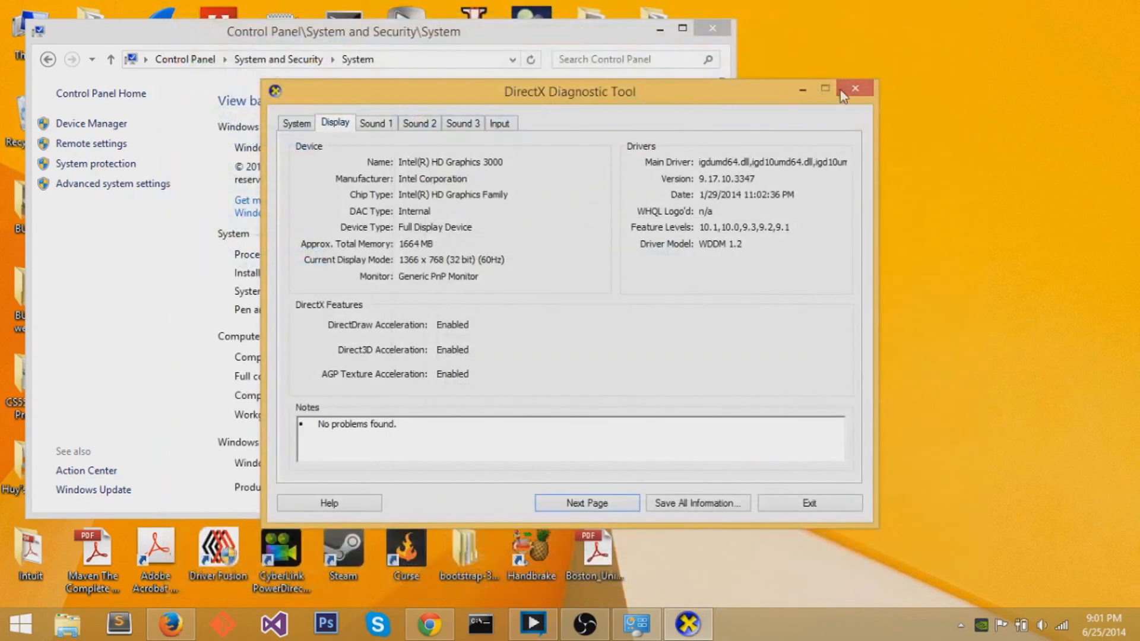
click(833, 89)
click(712, 28)
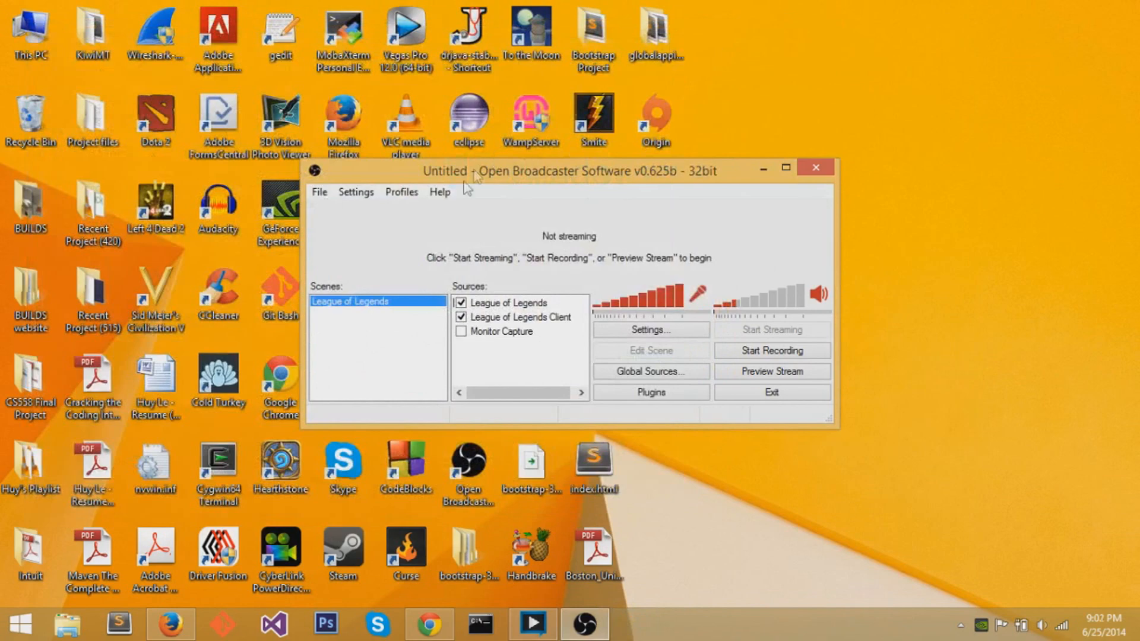
Step: Review the Encoding, Broadcast Settings, Video, Audio and Advanced pages of the OBS settings, and close the dialog
click(368, 198)
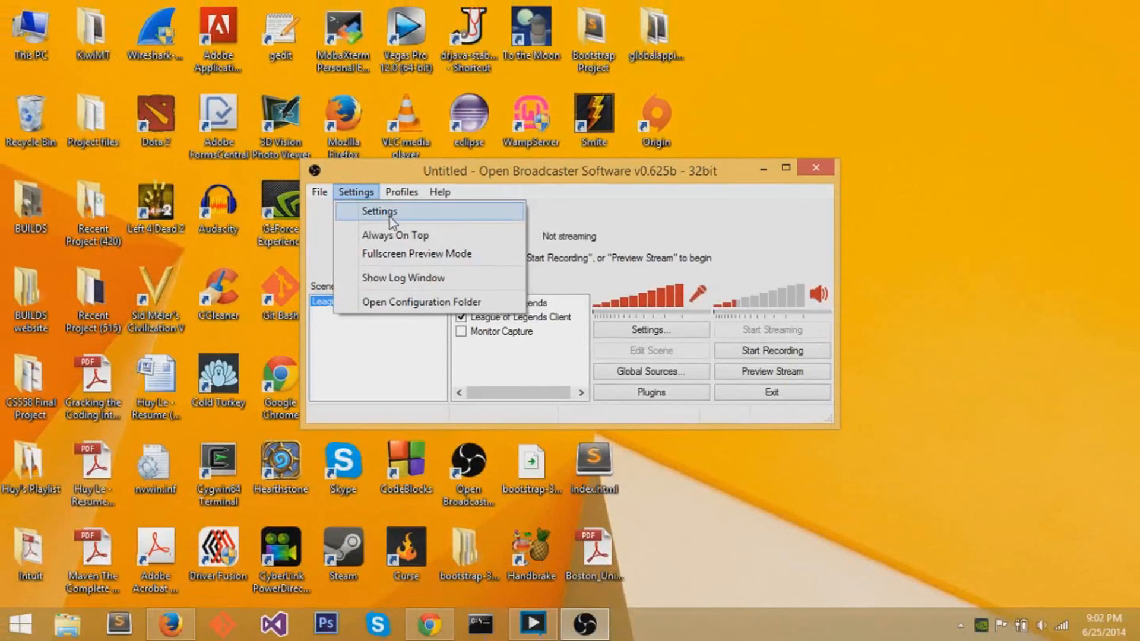
click(387, 220)
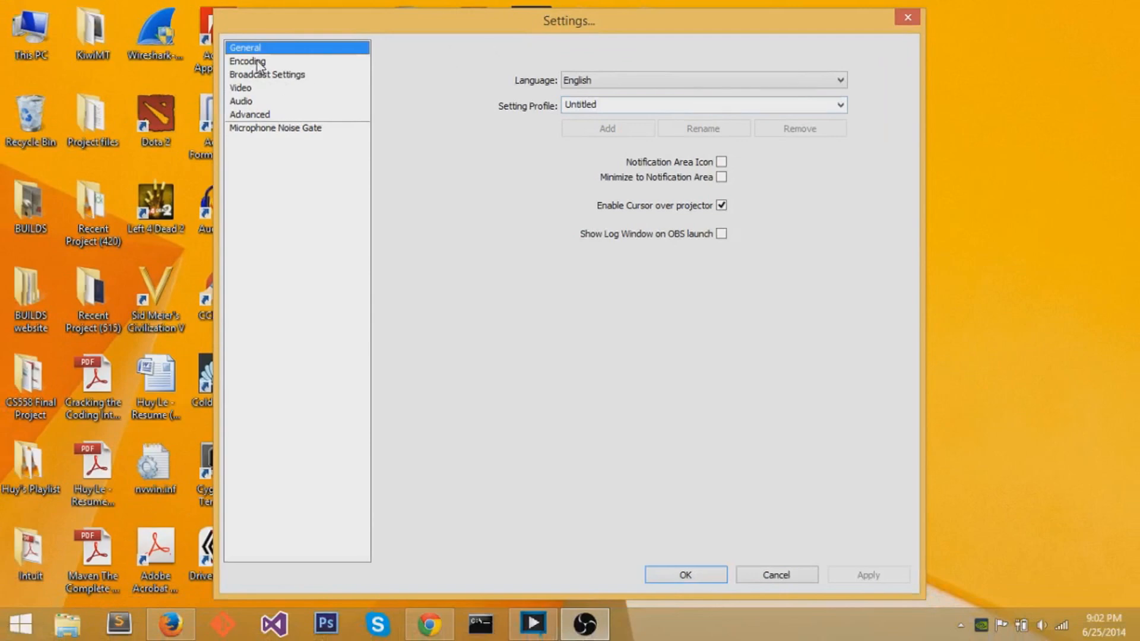
click(259, 66)
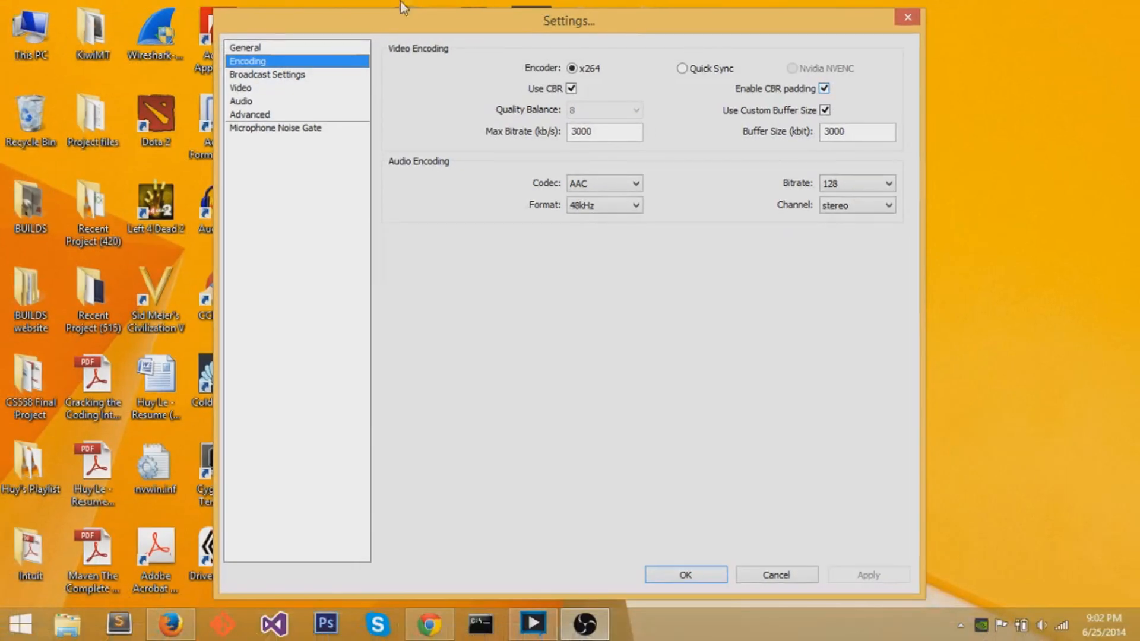
click(261, 76)
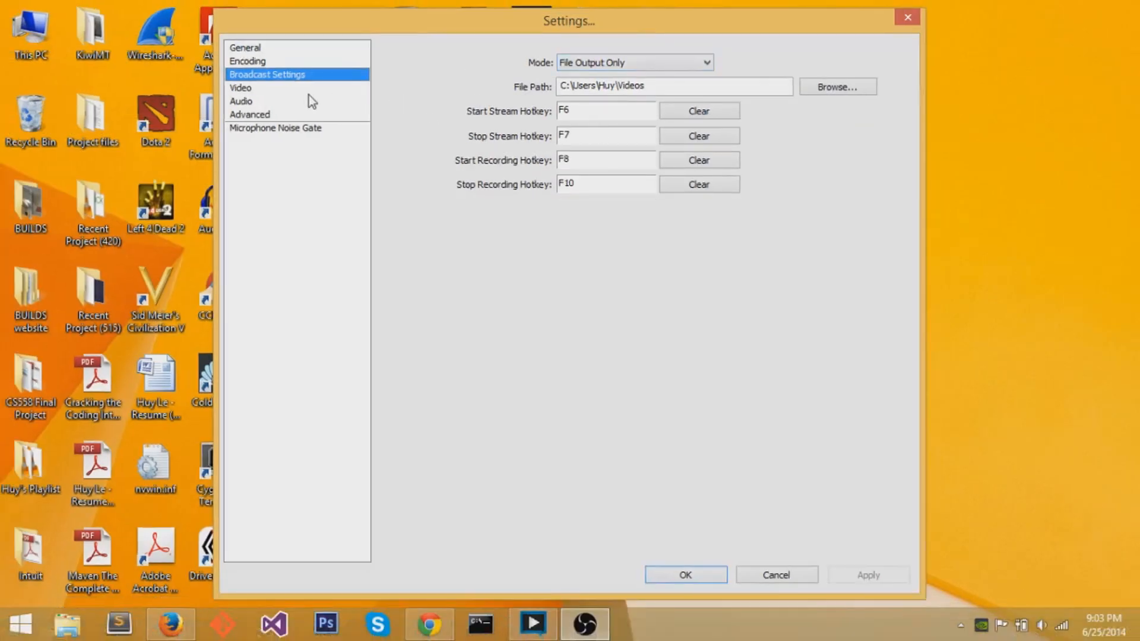
click(314, 89)
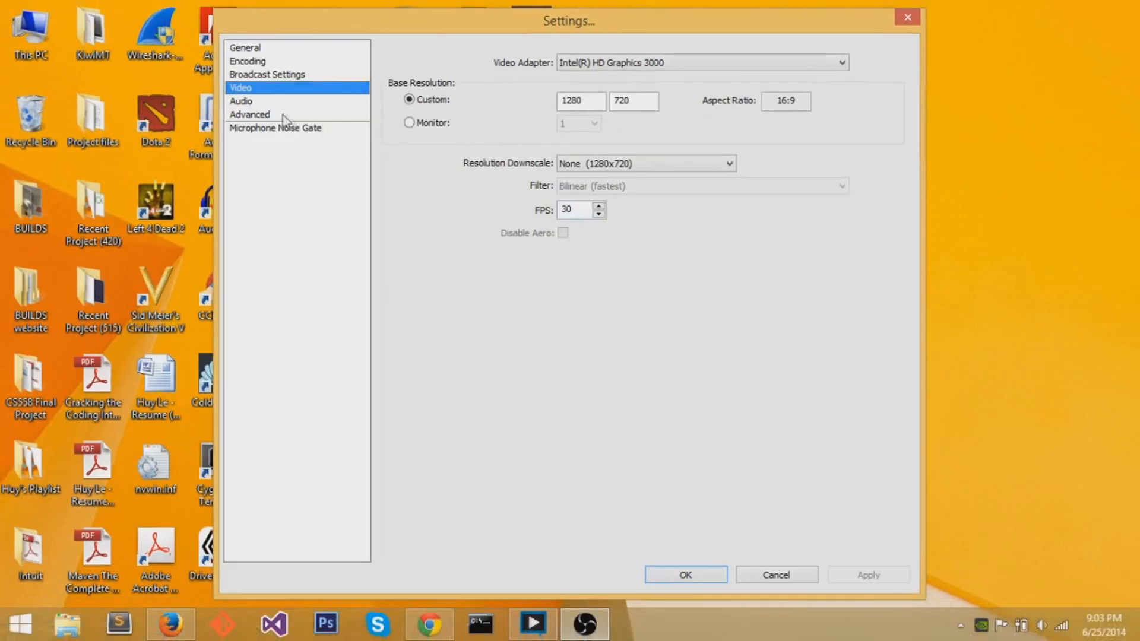
click(282, 103)
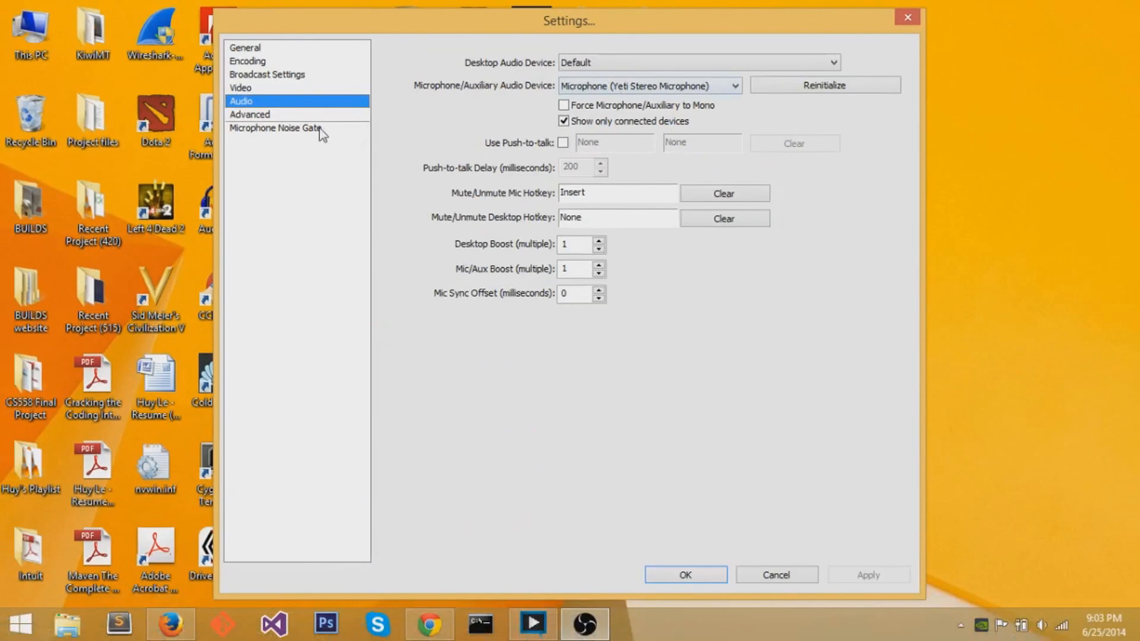
click(304, 114)
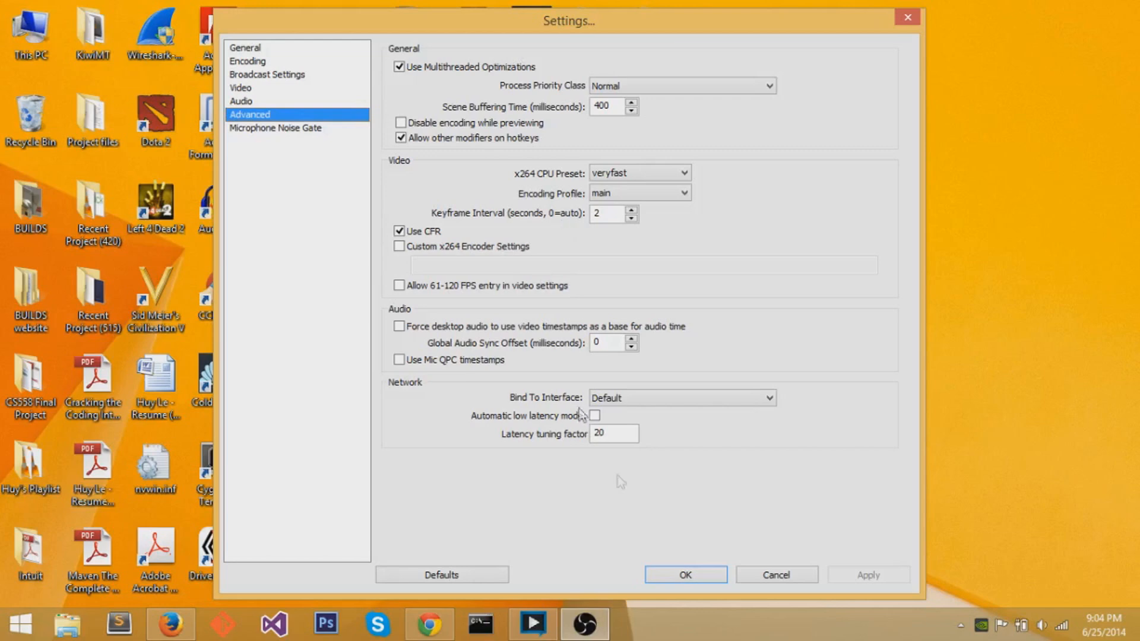
click(683, 578)
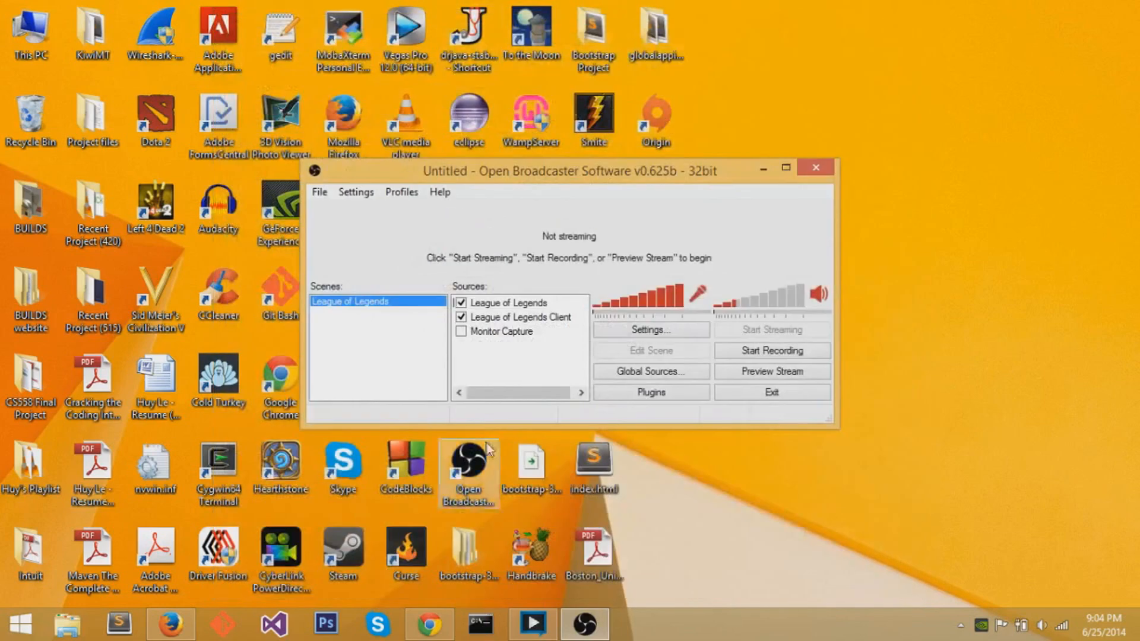
click(356, 192)
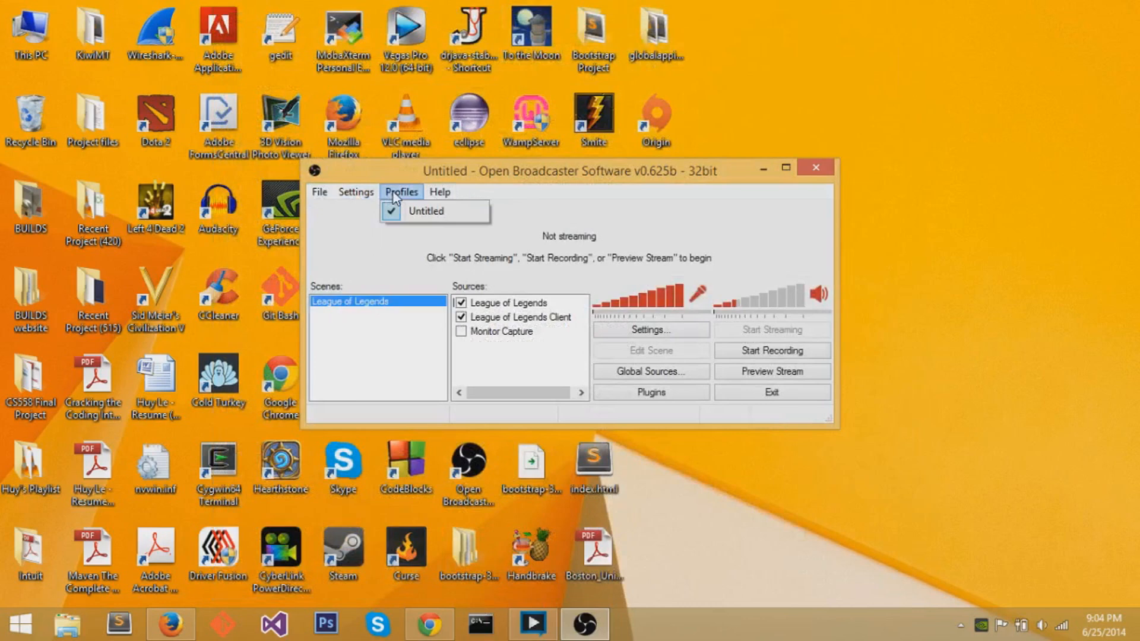
mouse_move(320, 191)
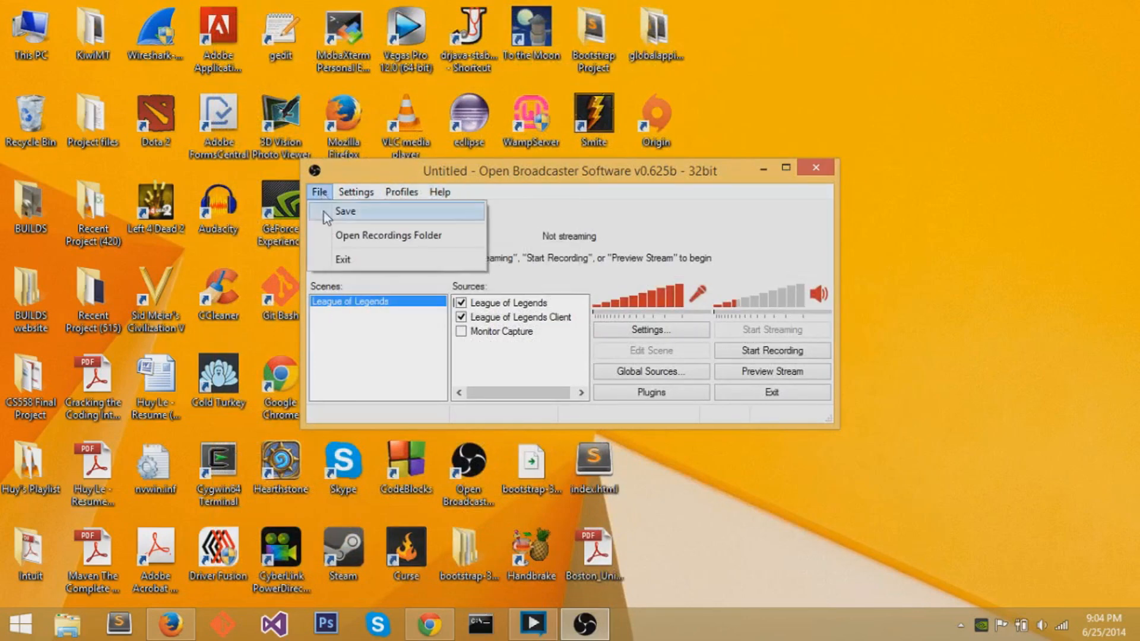
Step: Add a new scene named "Tutorial Scene" to the scenes list
right_click(339, 346)
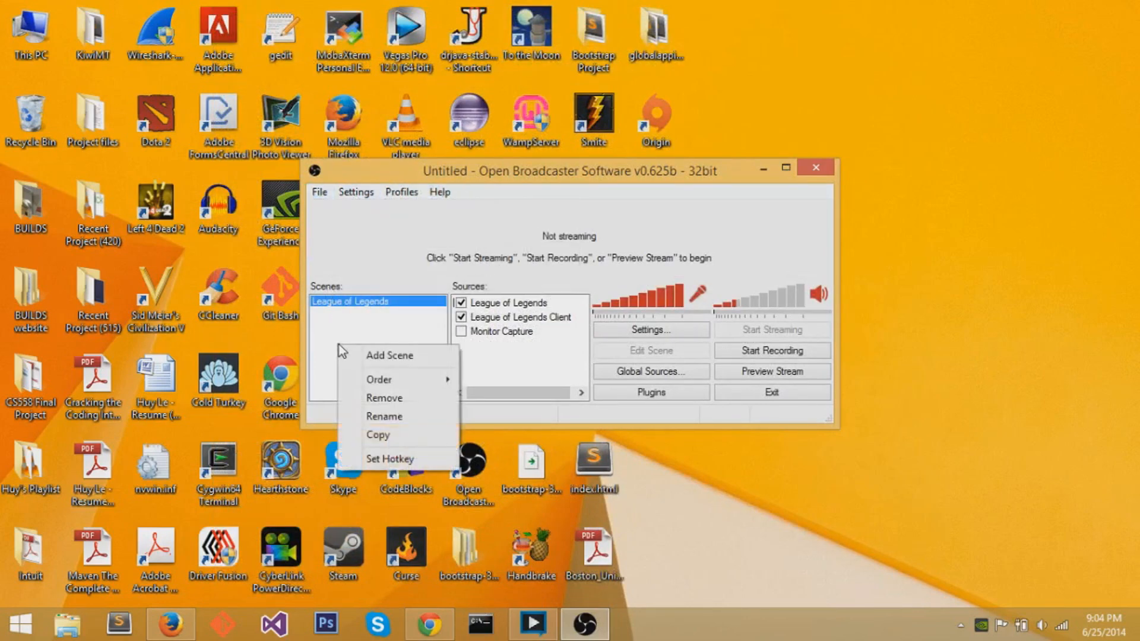
click(387, 356)
text(t)
key(BackSpace)
text(Tutorial)
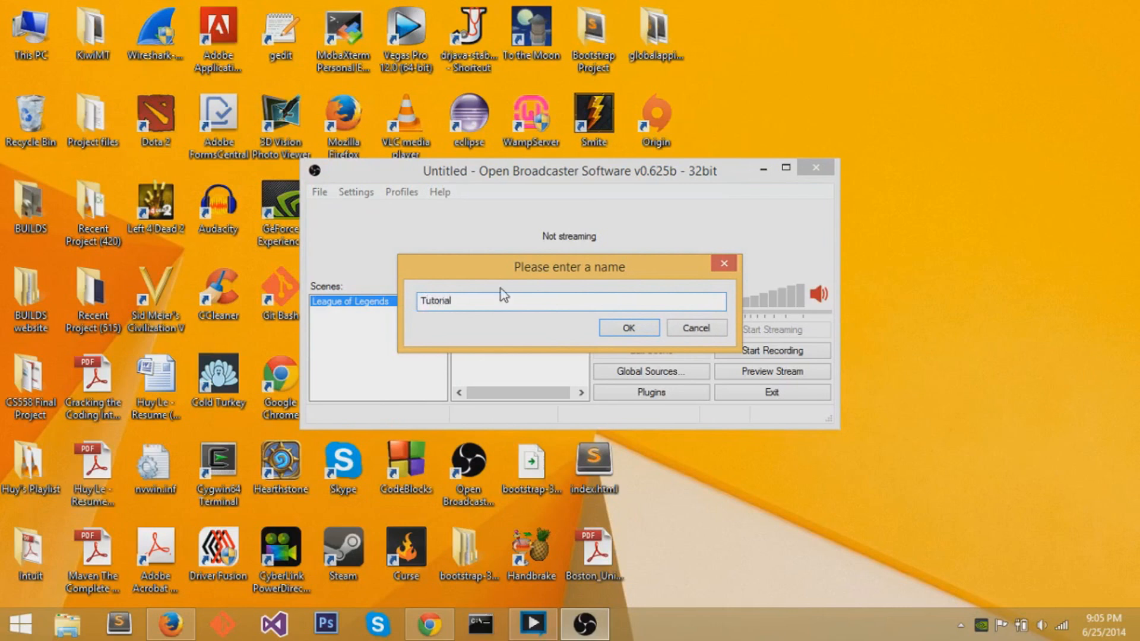
text( Scene)
key(Return)
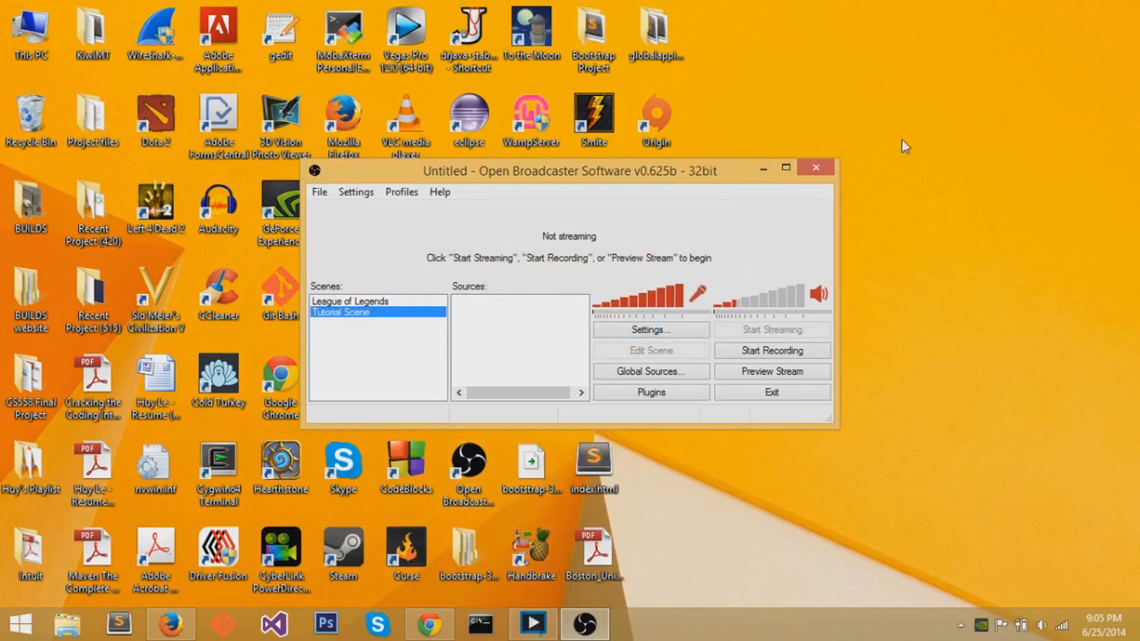
Step: Find League of Legends with the Windows search, launch it, and minimize its login window once it has loaded
mouse_move(1134, 83)
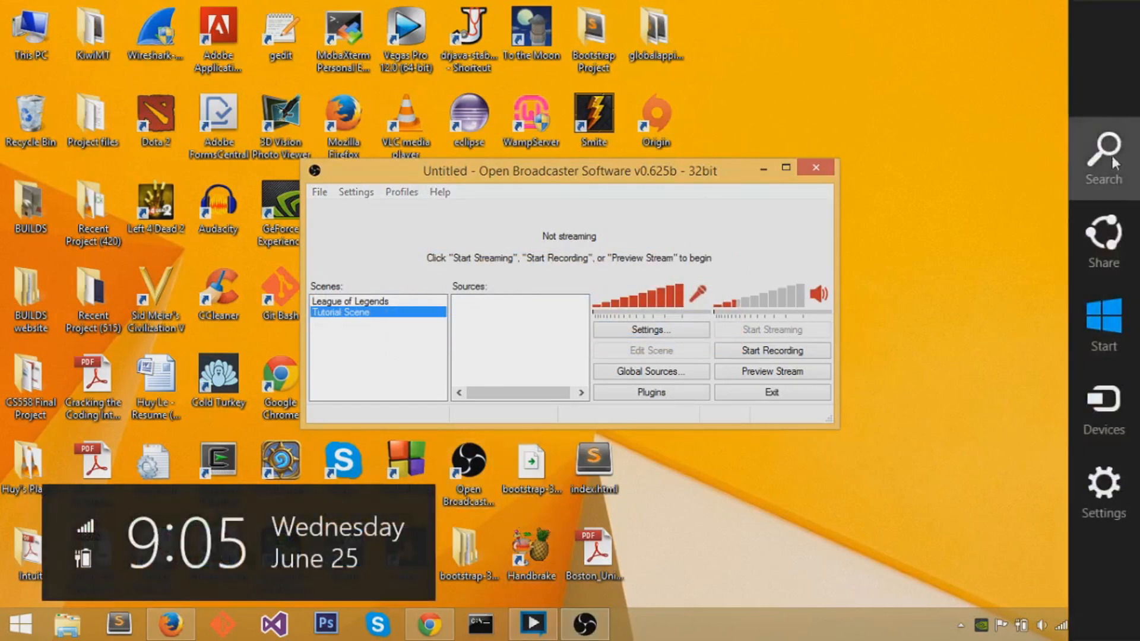
click(1102, 154)
text(league of Legends)
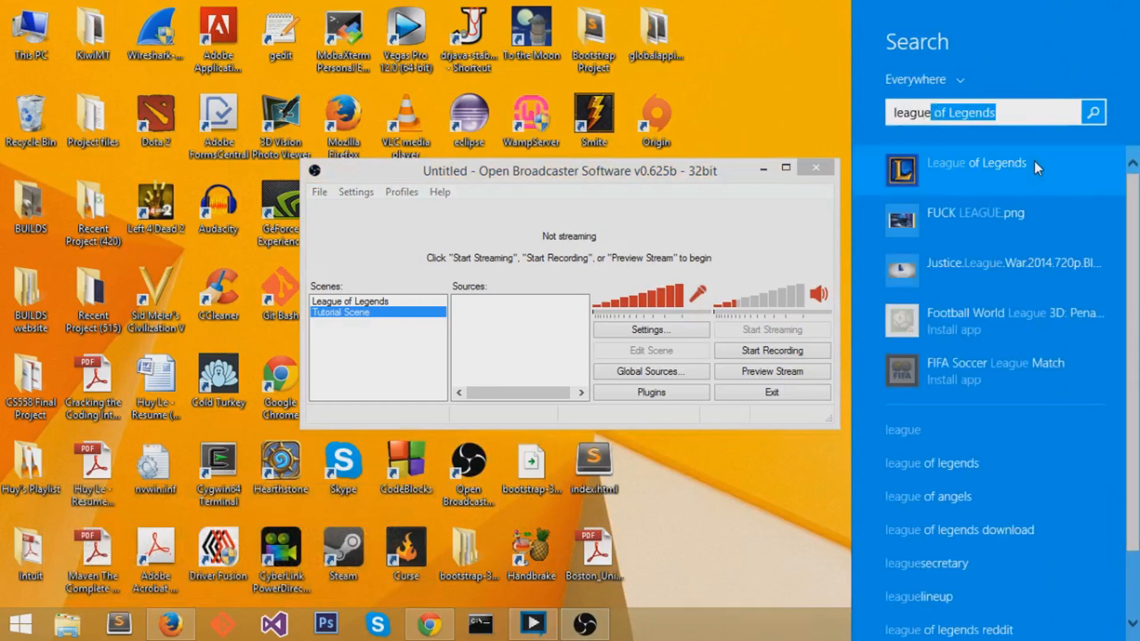
click(1027, 166)
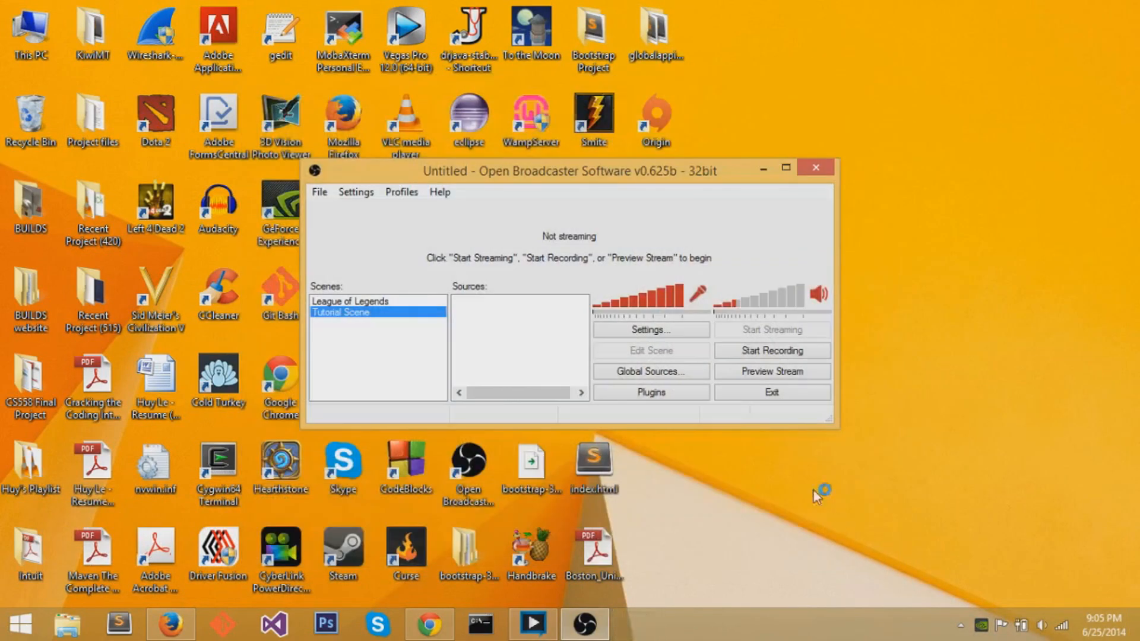
drag(515, 173, 774, 163)
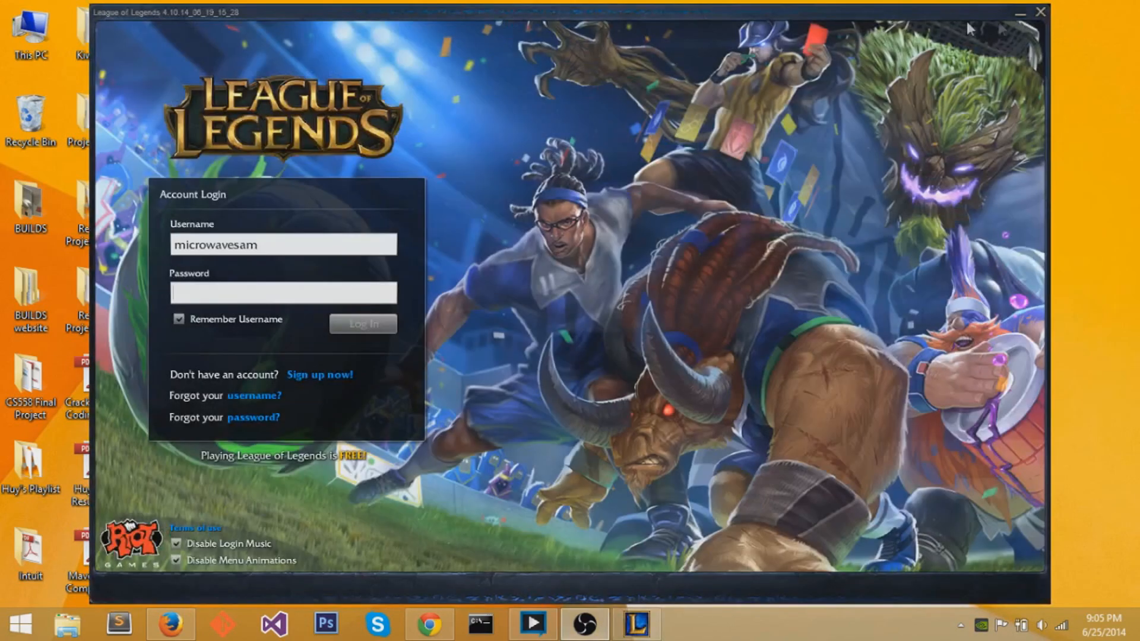
click(1020, 12)
Step: Add a Game Capture source named "League of Legends Client" to the Tutorial Scene
right_click(333, 290)
mouse_move(380, 302)
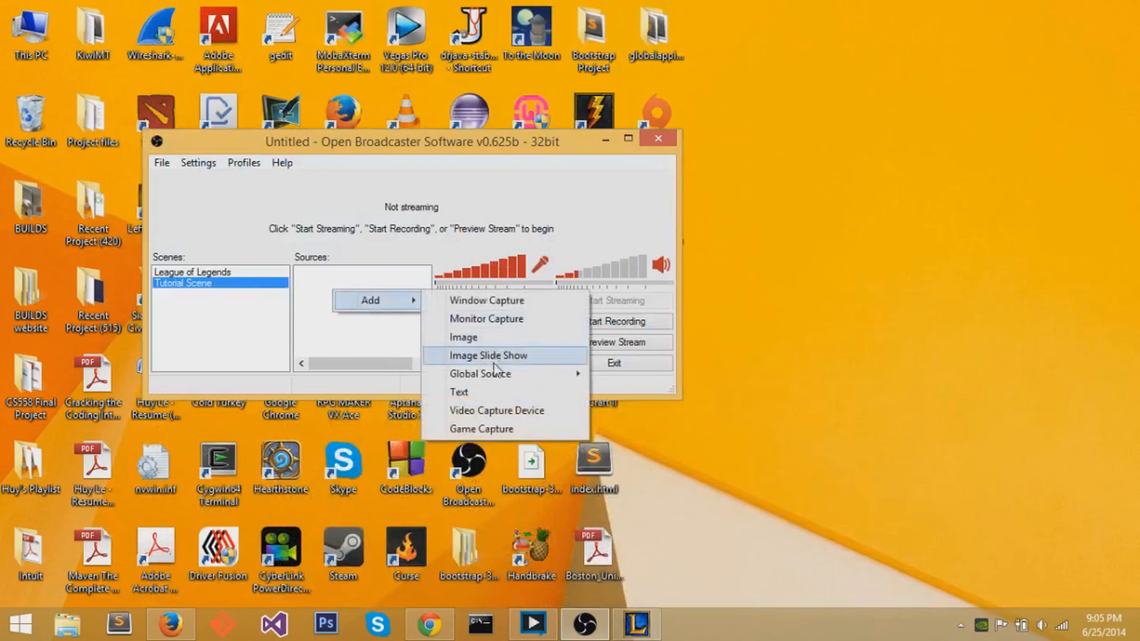
click(502, 429)
click(523, 301)
drag(522, 301, 411, 308)
text(League o)
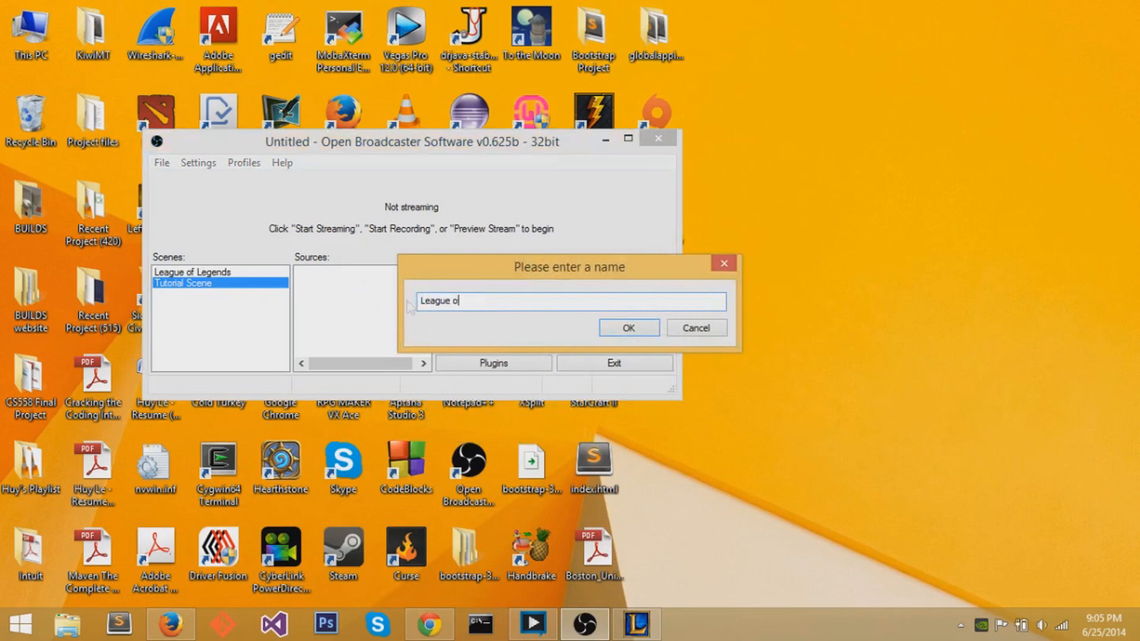
text(f Legends Client)
click(633, 330)
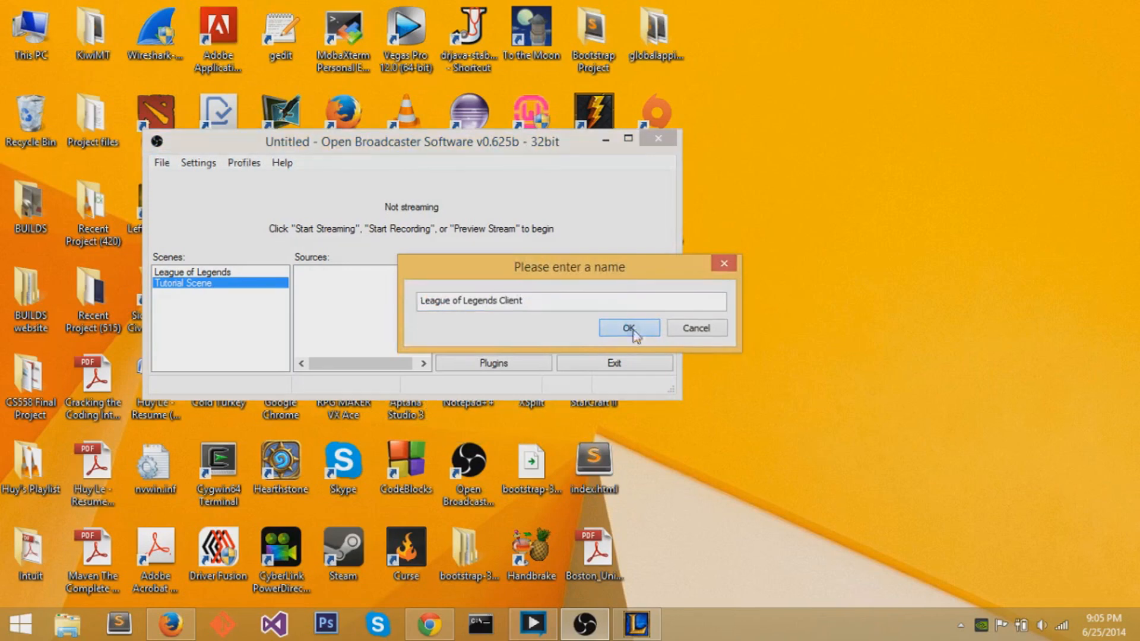
Step: Set the captured application to "[LolClient]: PVP.net Client" and accept the Game Capture settings
click(691, 234)
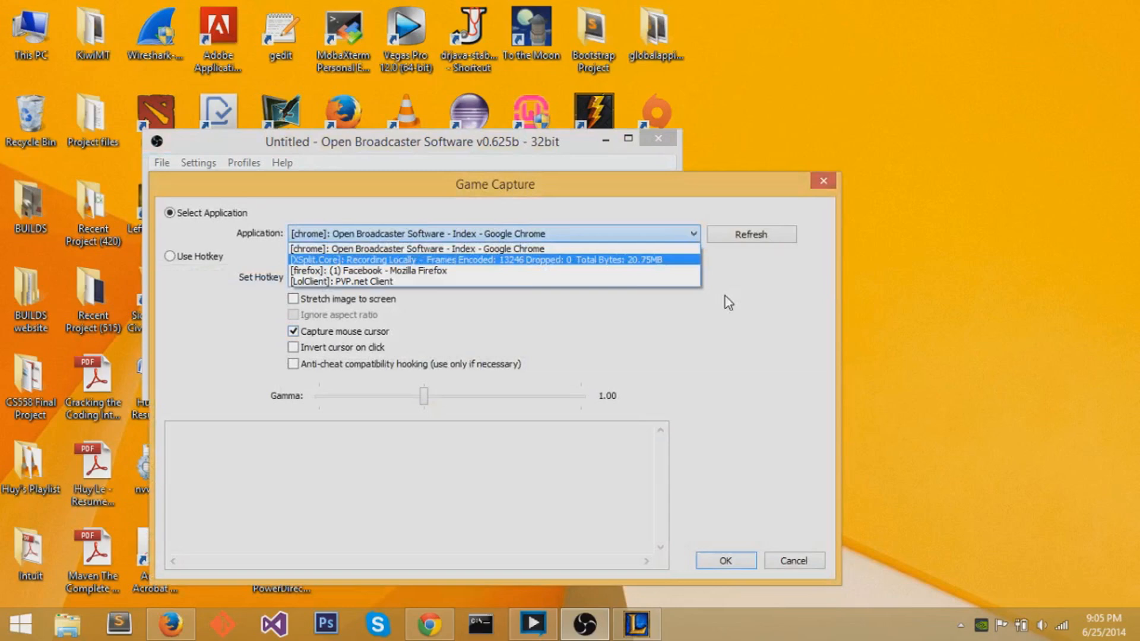
click(561, 283)
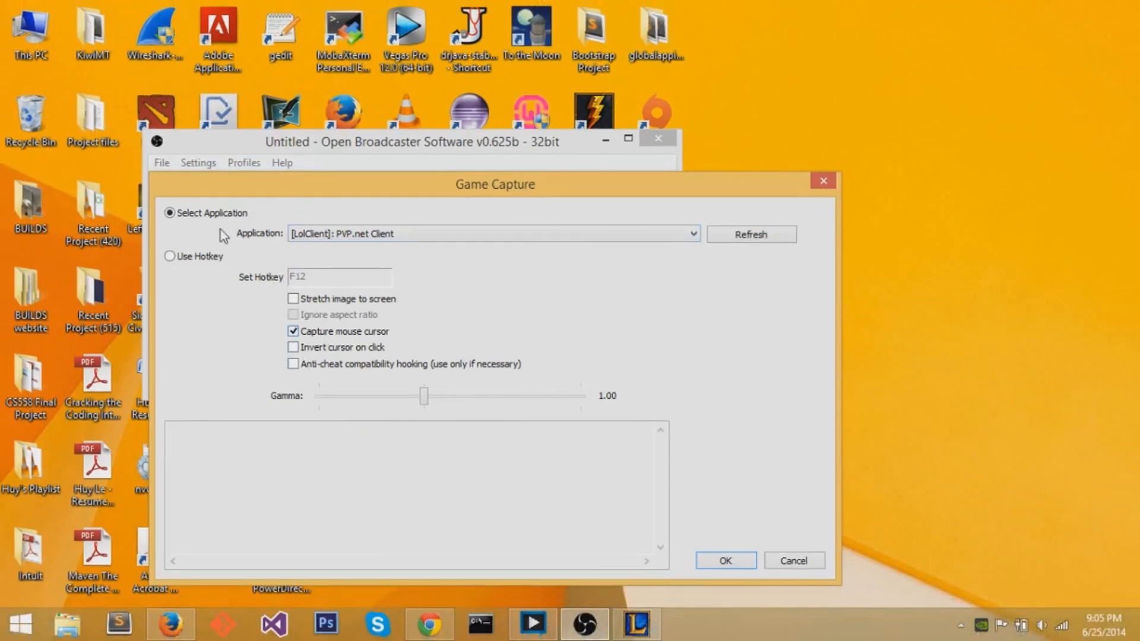
click(723, 560)
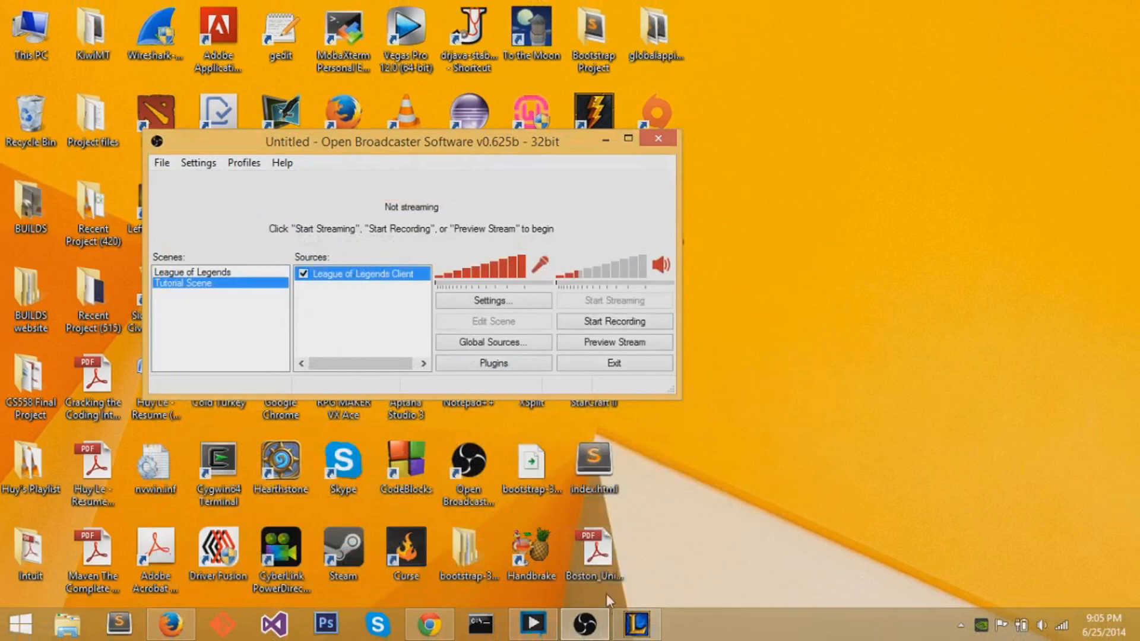
Step: Switch to the League of Legends client and log in with the account password
click(637, 624)
text(**********)
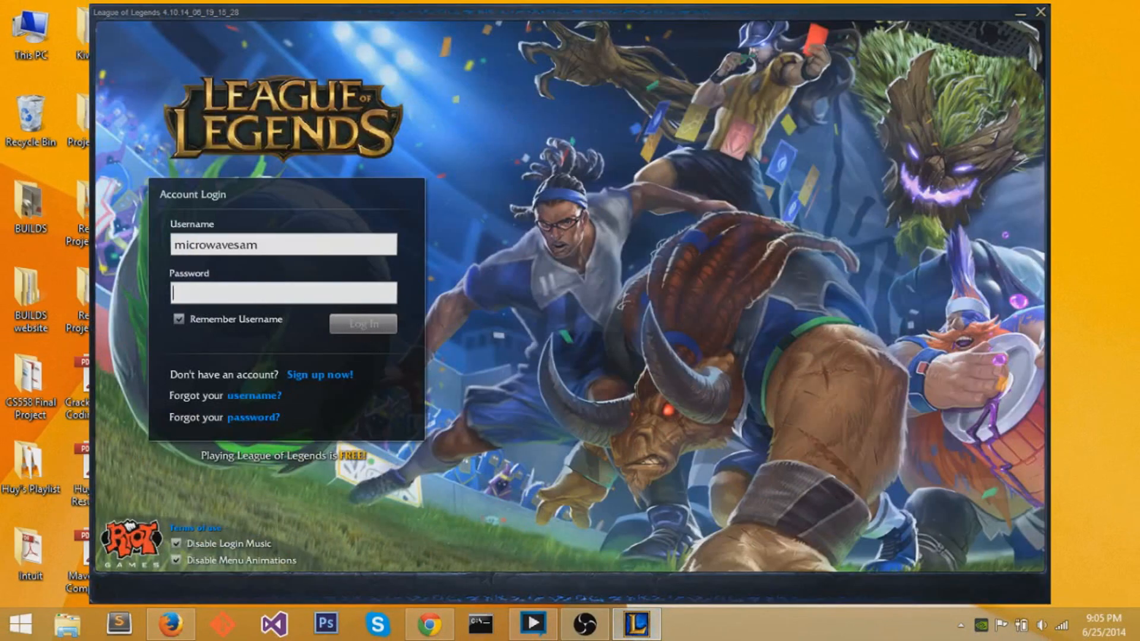
key(Return)
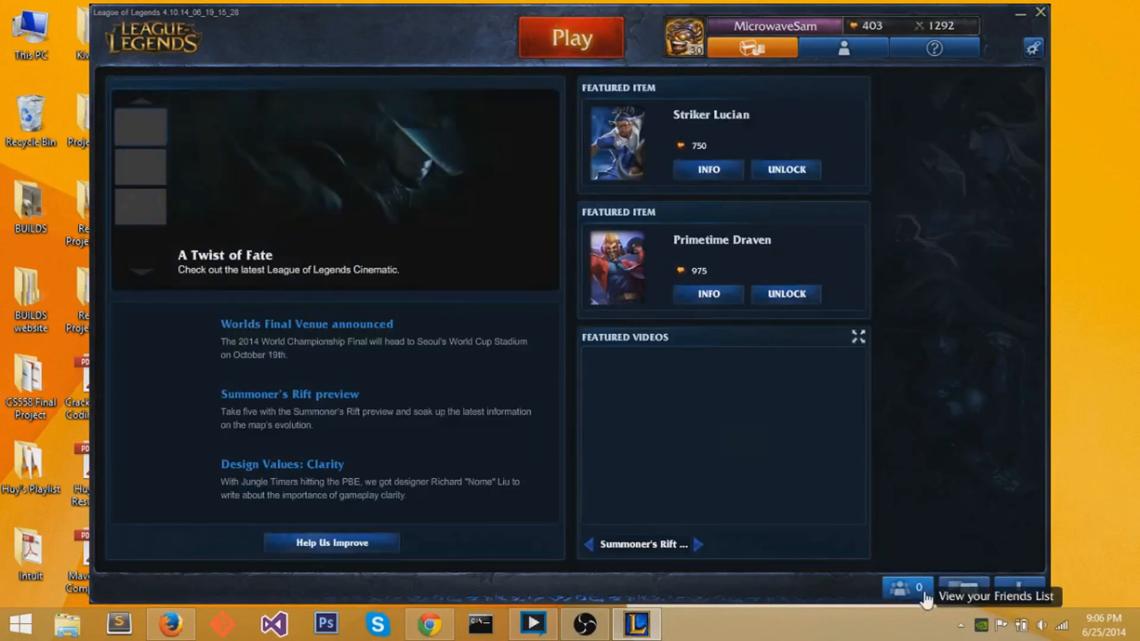
Step: View the client's friends list and options, close both, and return to Open Broadcaster Software
click(902, 589)
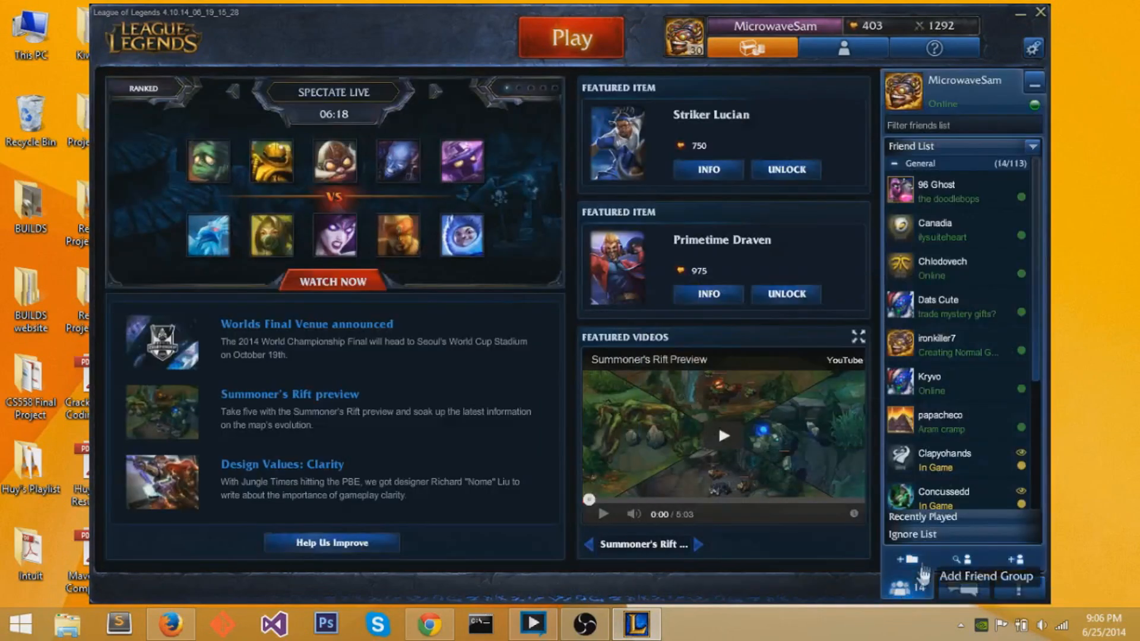
click(903, 589)
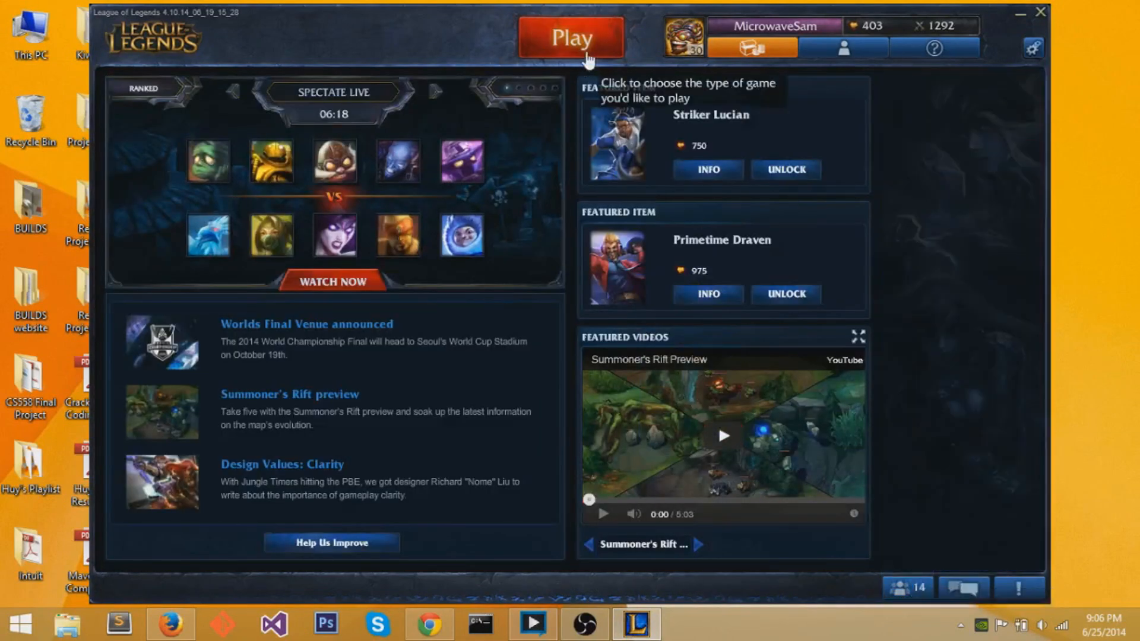
click(1032, 50)
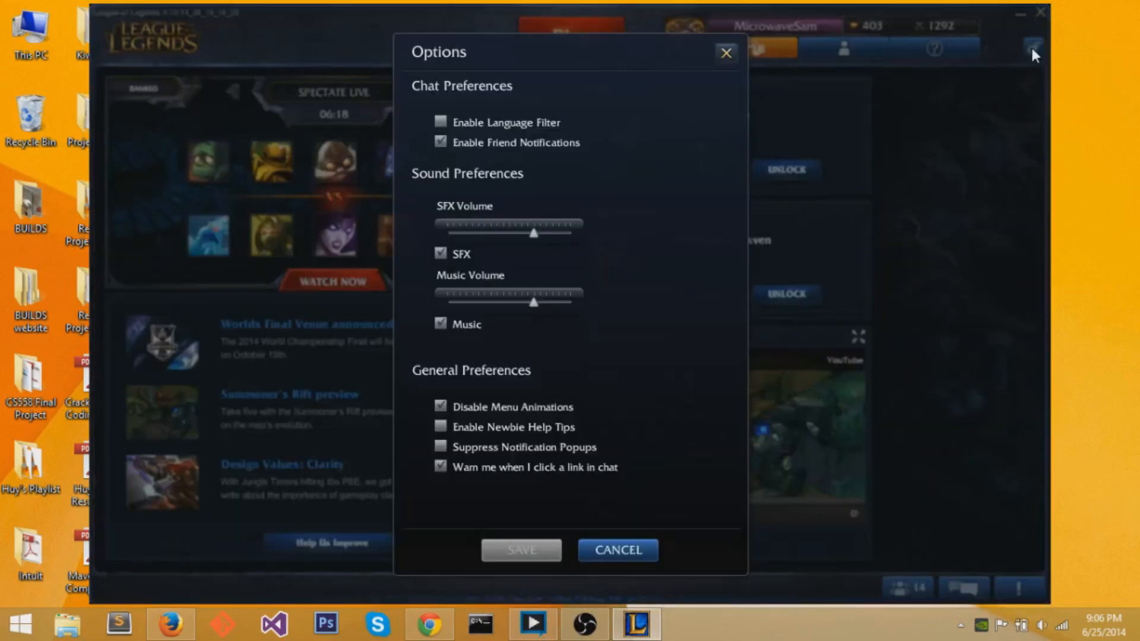
click(725, 52)
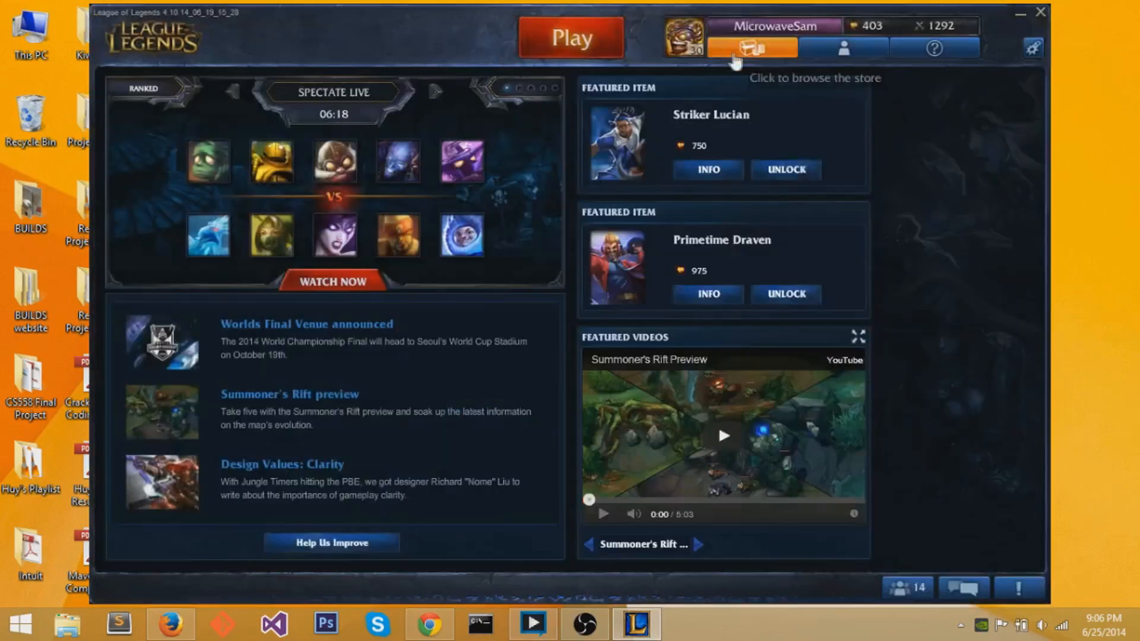
click(638, 624)
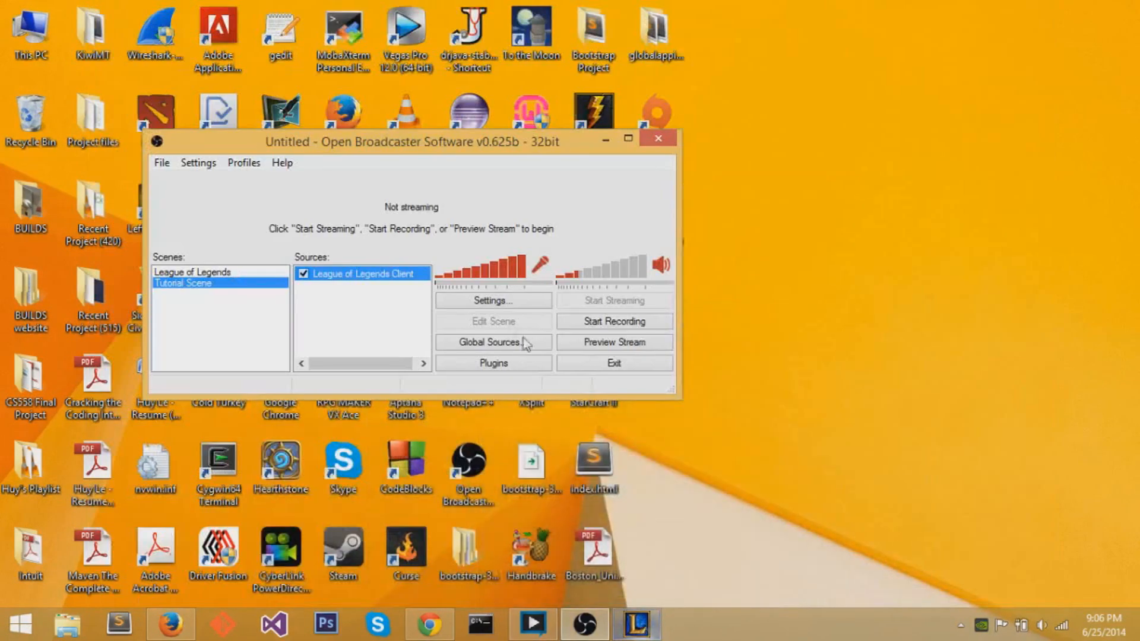
right_click(398, 311)
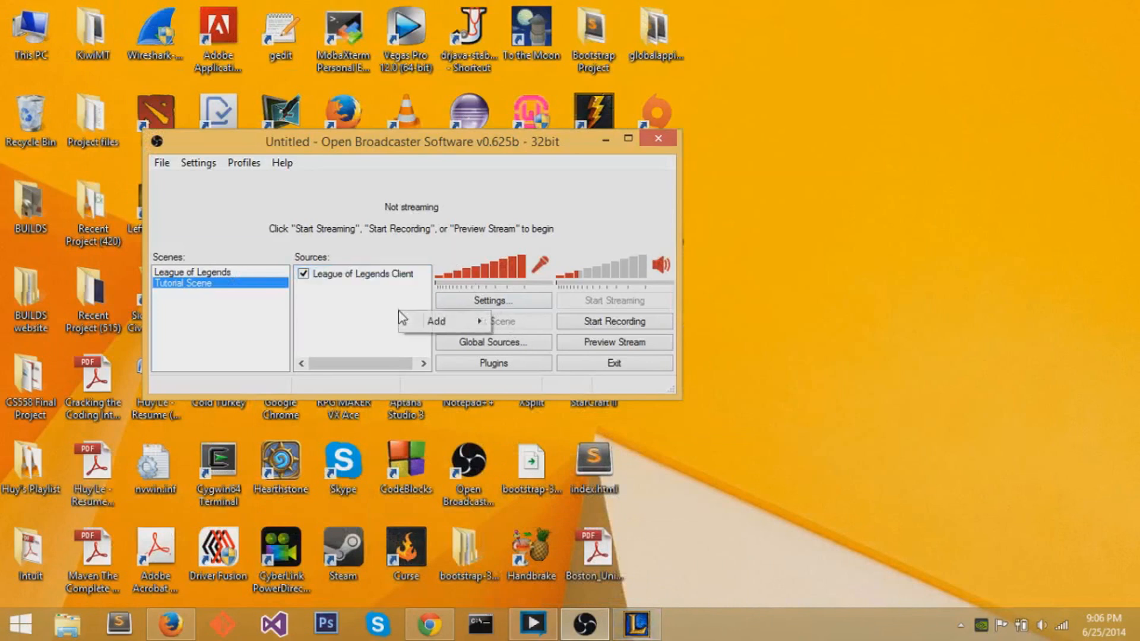
mouse_move(432, 317)
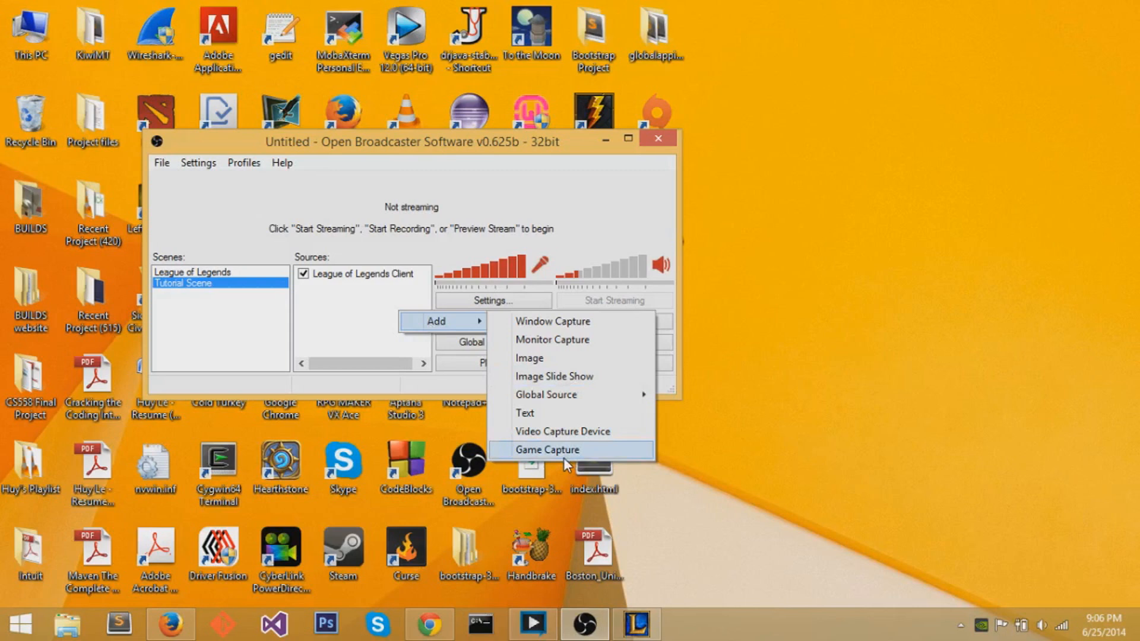
click(531, 207)
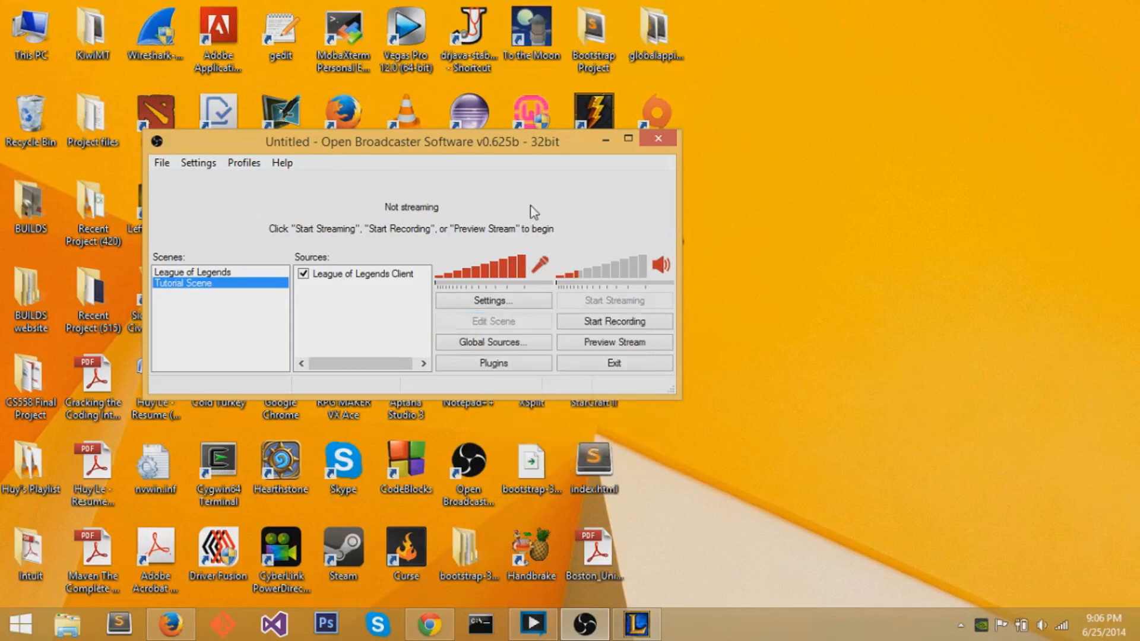
Step: Switch to the League of Legends client and create a custom game on Summoner's Rift
click(634, 630)
click(592, 40)
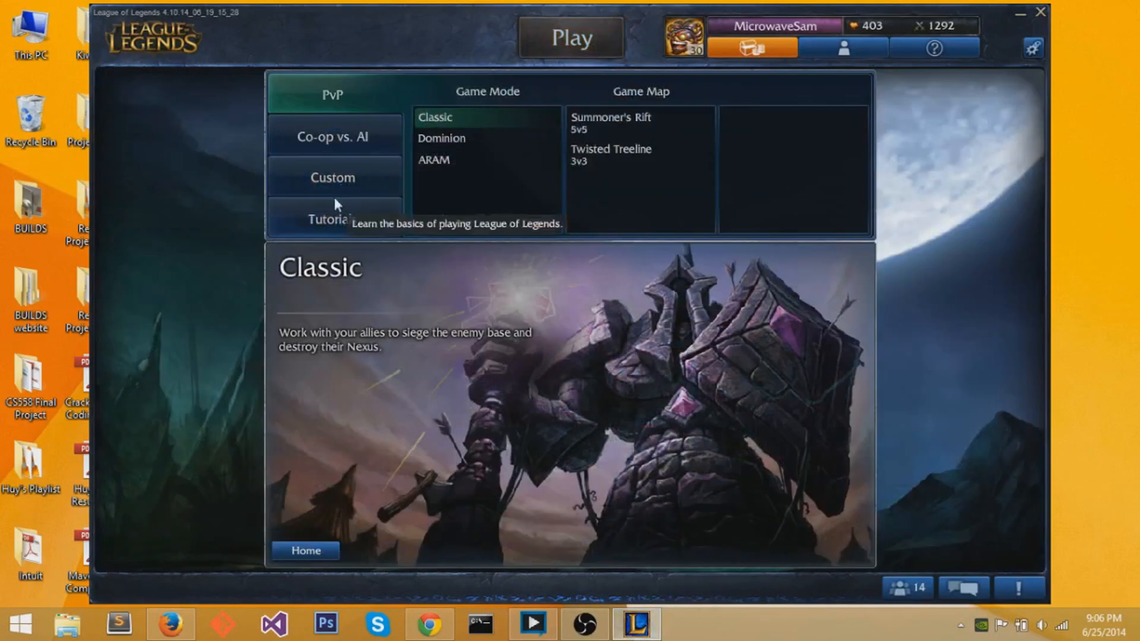
click(363, 181)
click(797, 537)
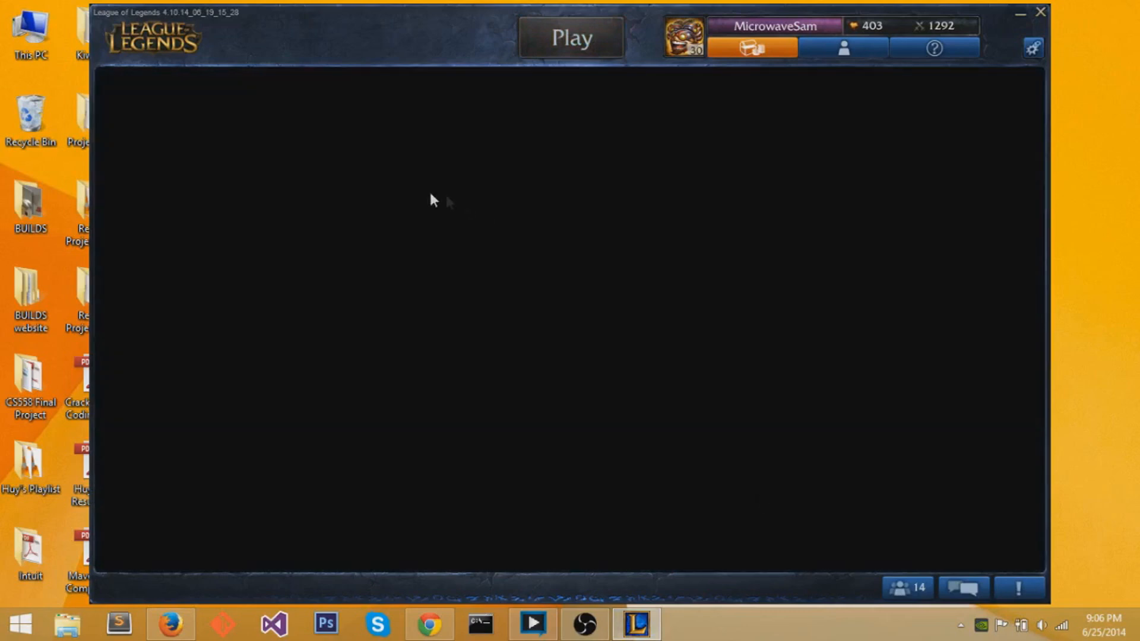
click(567, 555)
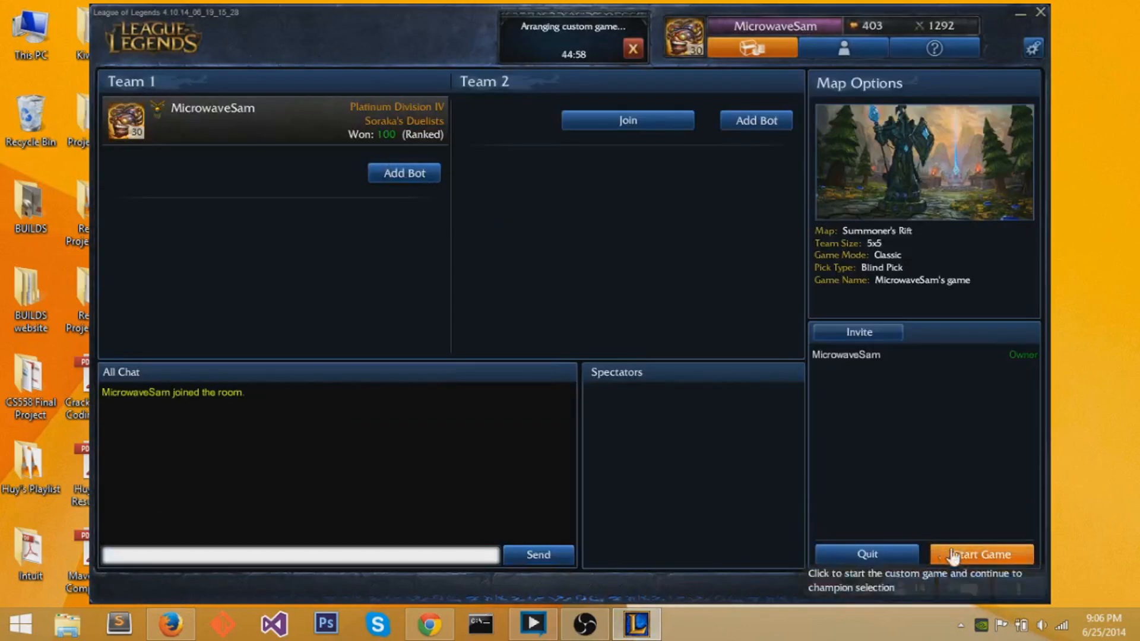
Step: Start the custom game without IP/XP rewards and lock in Rammus as the champion
click(949, 553)
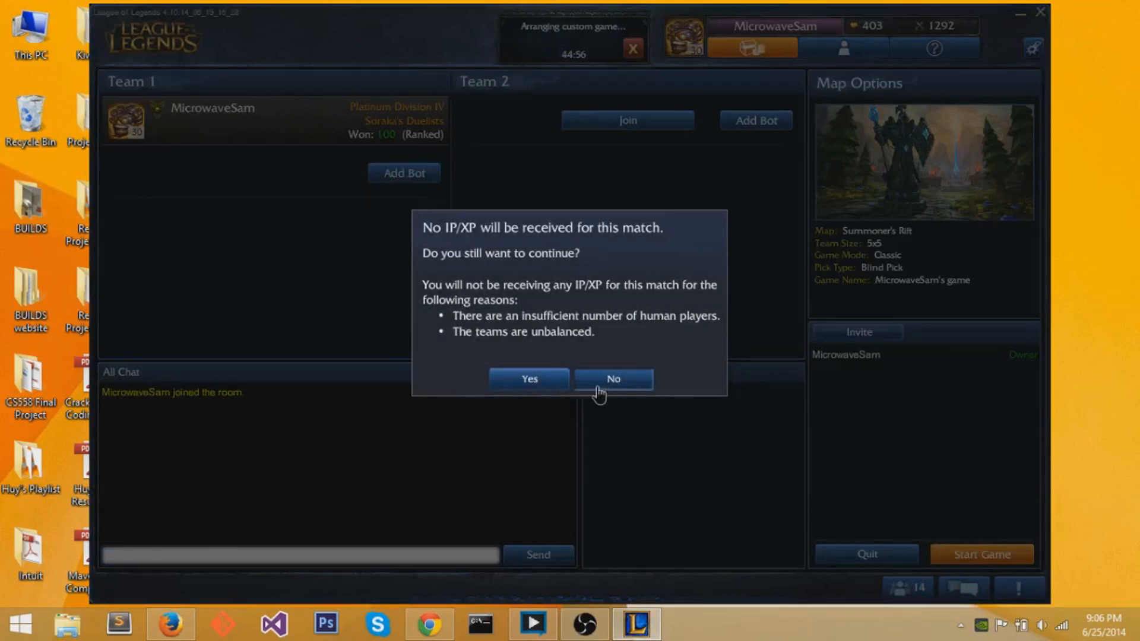
click(516, 381)
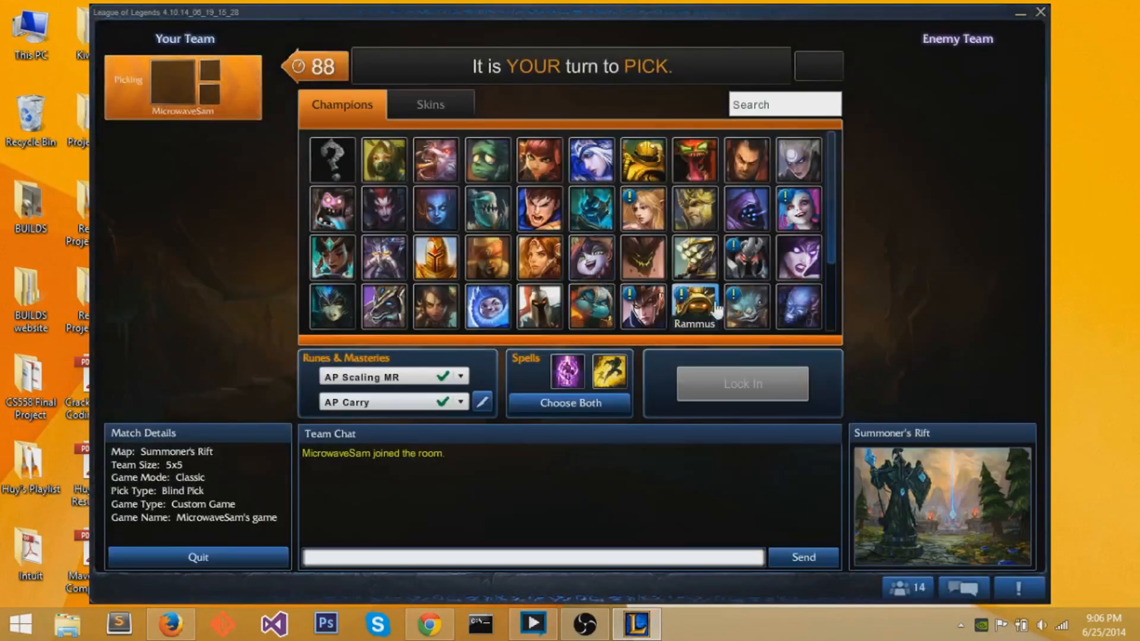
click(700, 309)
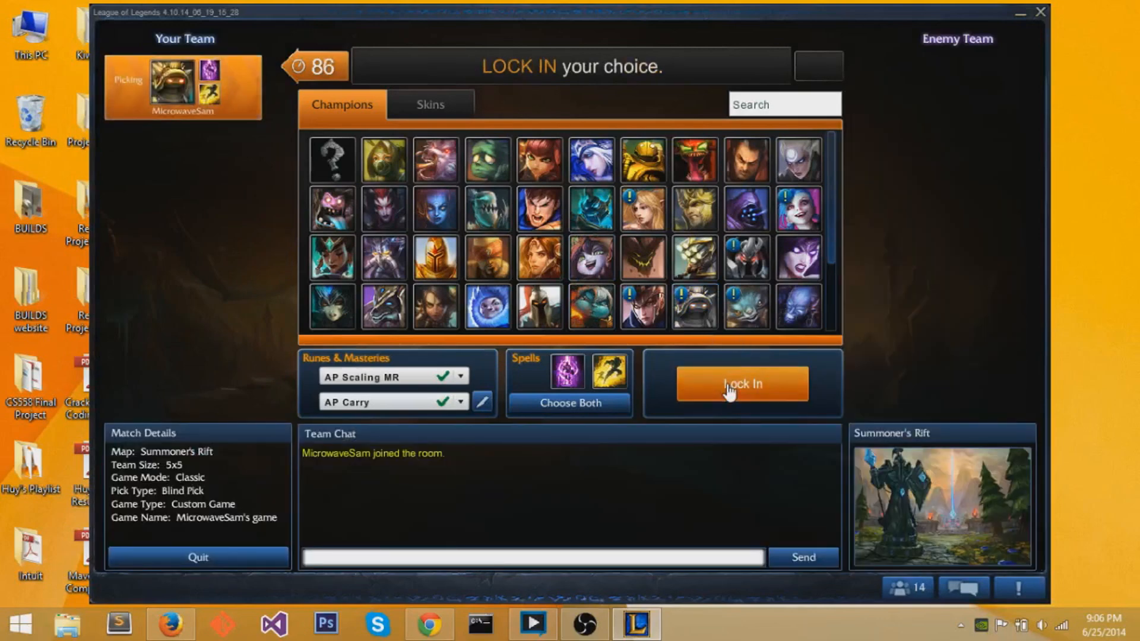
click(729, 389)
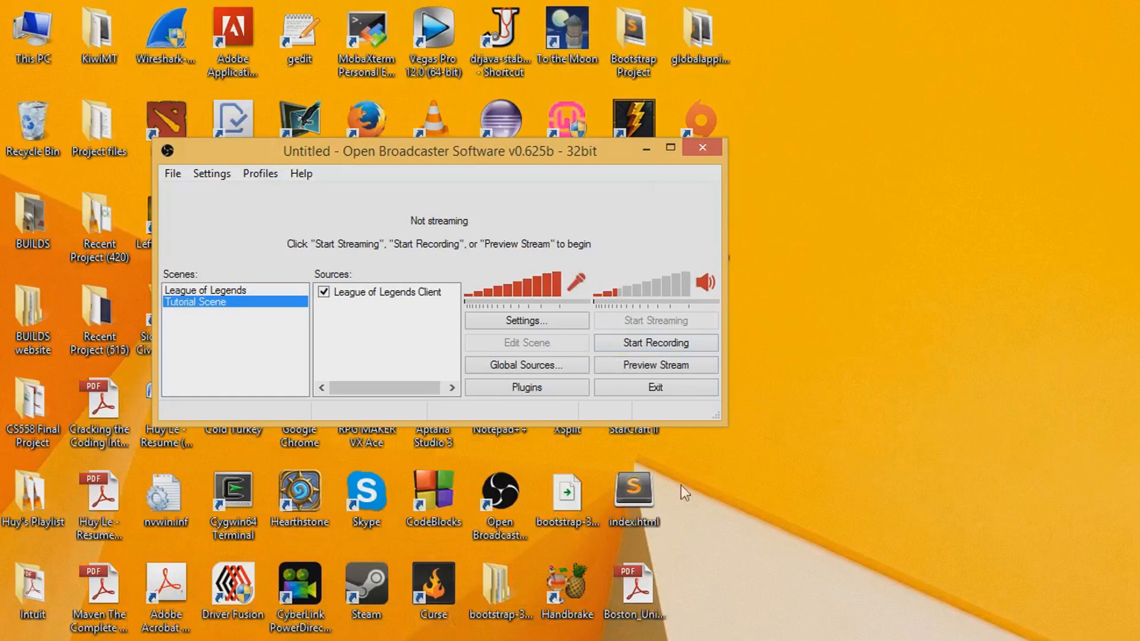
Step: View the running League of Legends (TM) Client game window and return to Open Broadcaster Software
drag(469, 155, 688, 142)
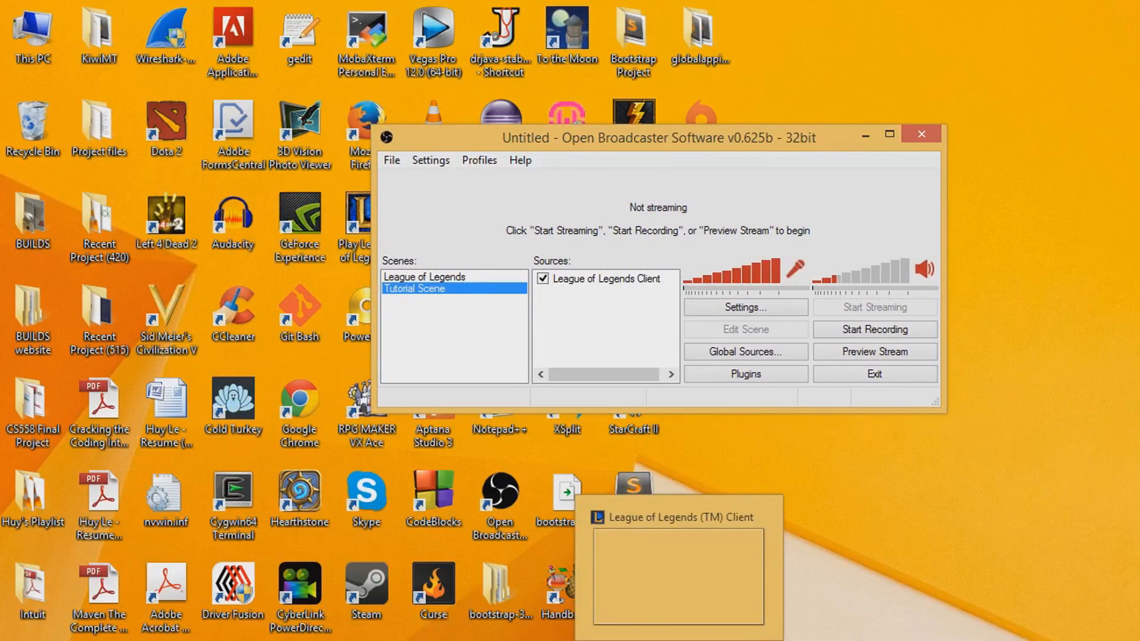
click(682, 574)
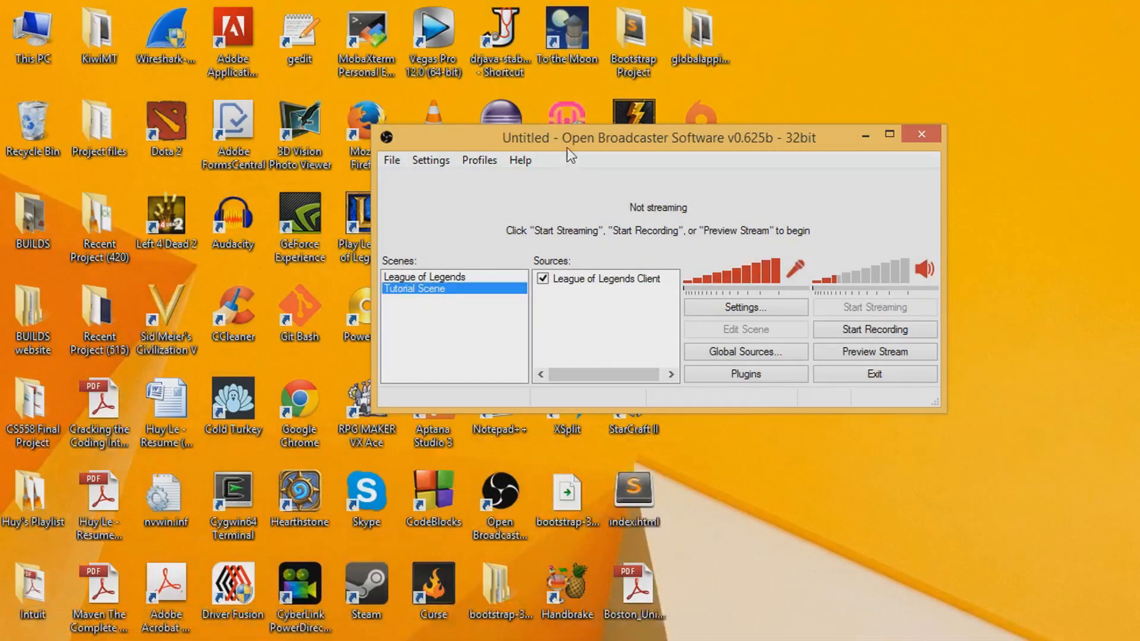
drag(569, 138, 560, 164)
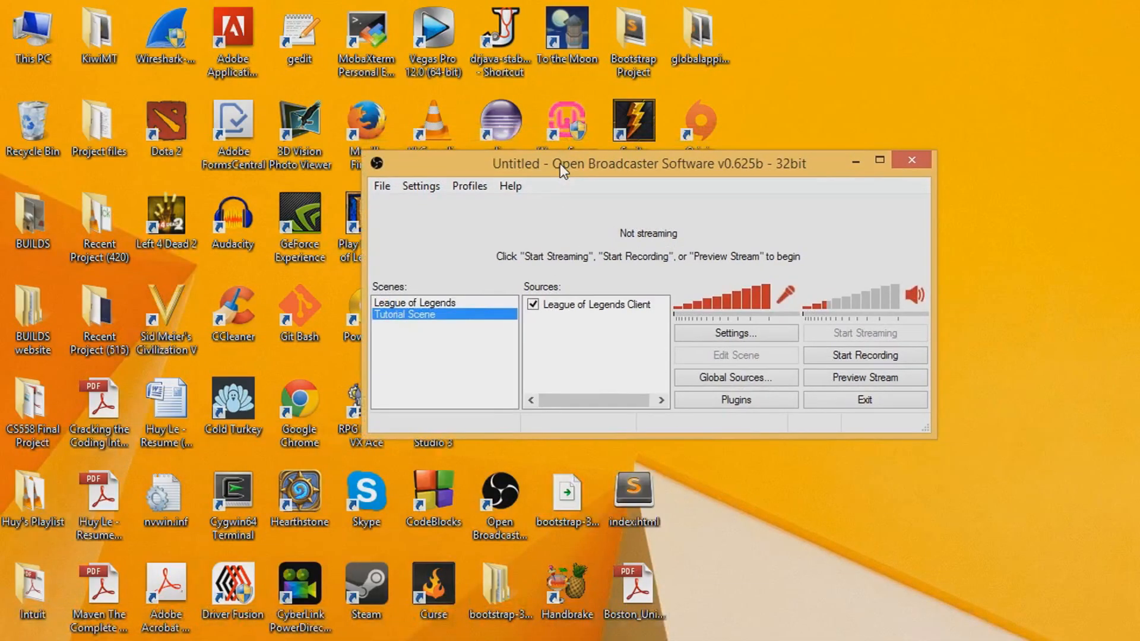
Step: Add a Game Capture source named "League of Legends in Game" that captures "[League of Legends]: League of Legends (TM) Client"
right_click(563, 325)
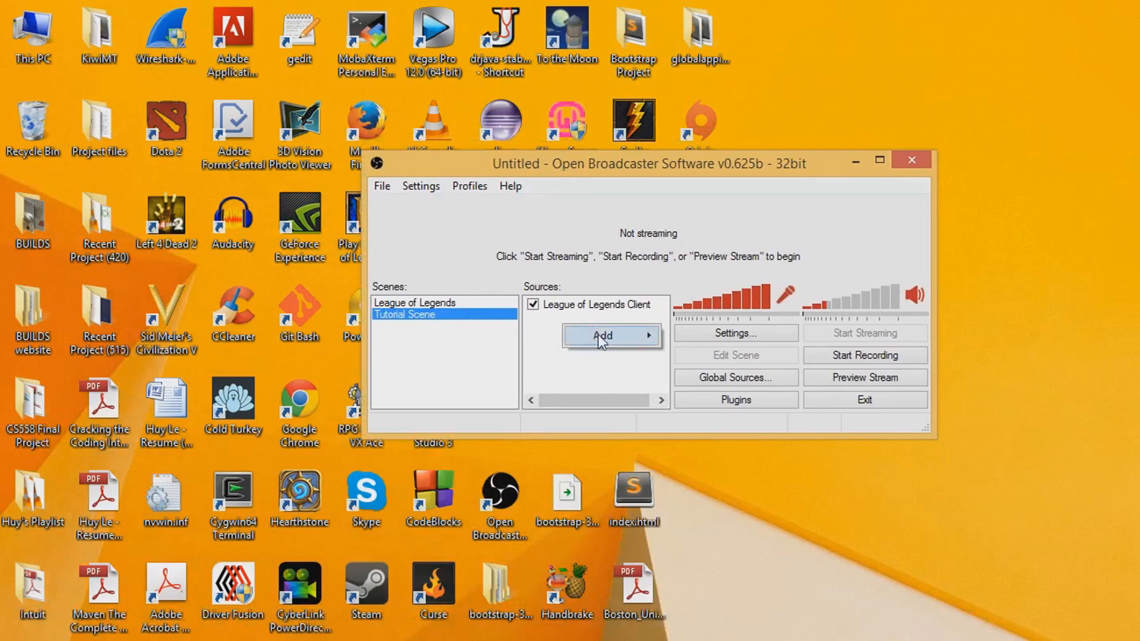
mouse_move(606, 335)
click(727, 473)
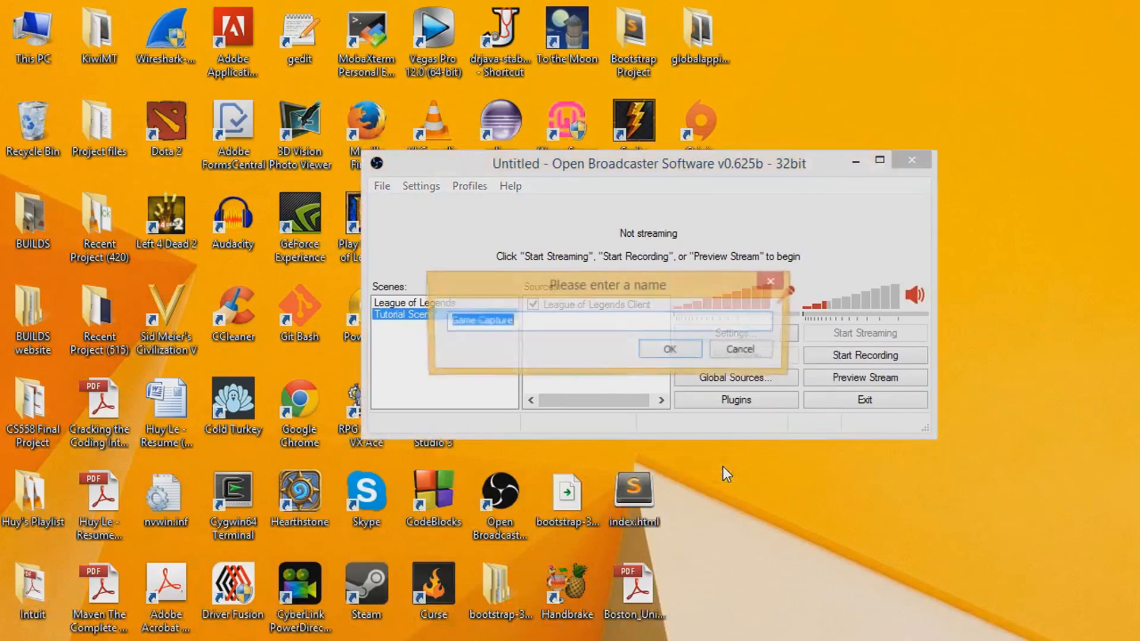
text(League )
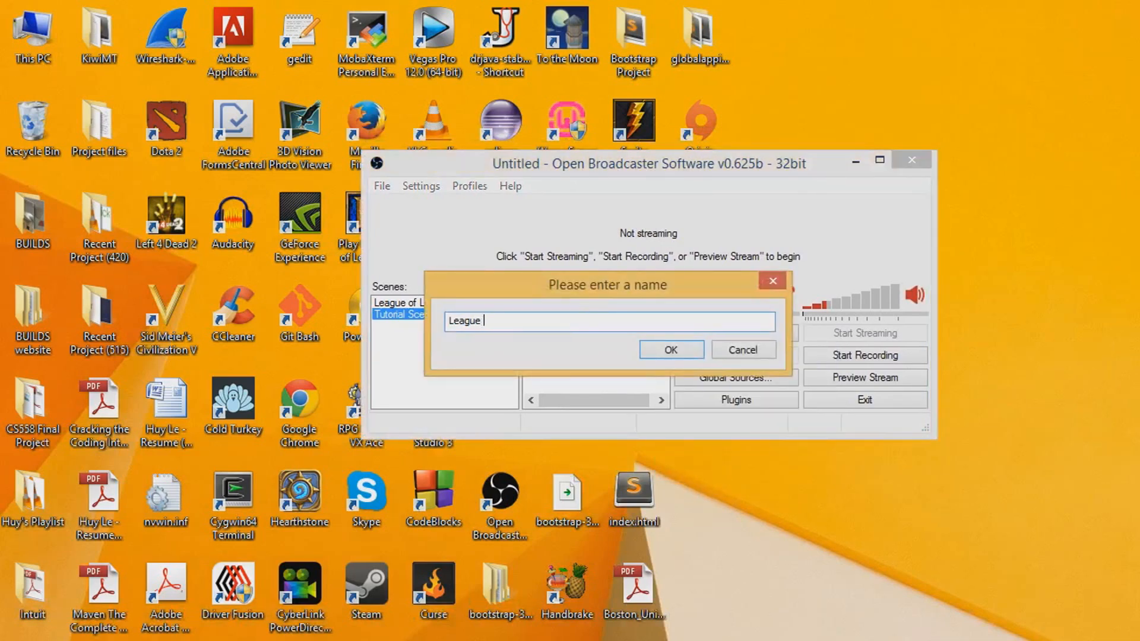
text(of Legends in Game)
click(653, 352)
click(694, 270)
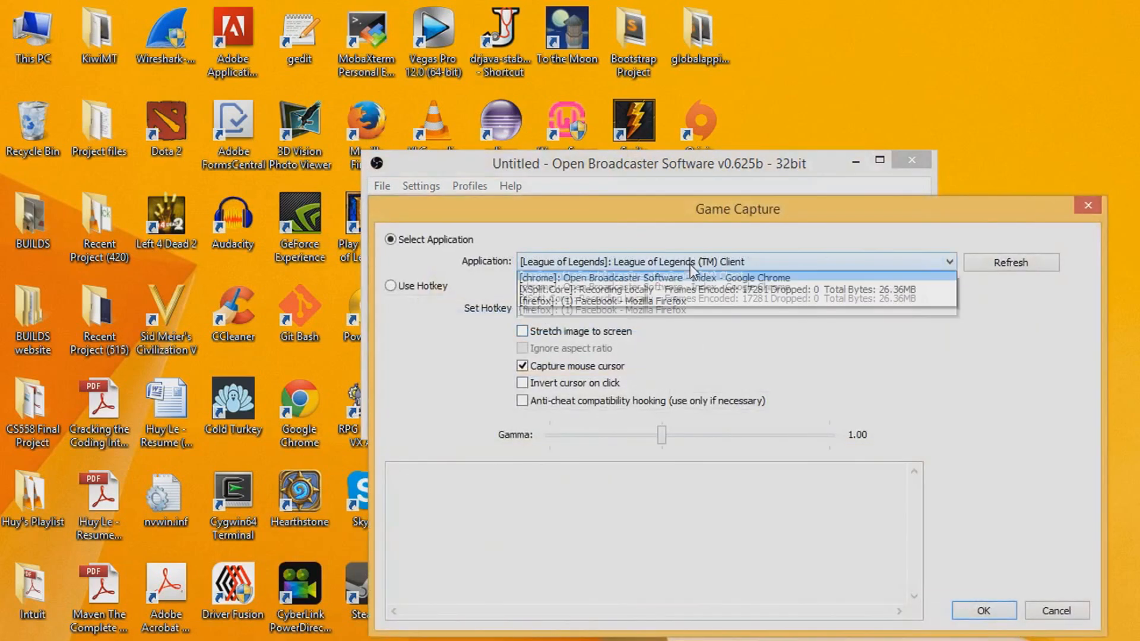
click(693, 280)
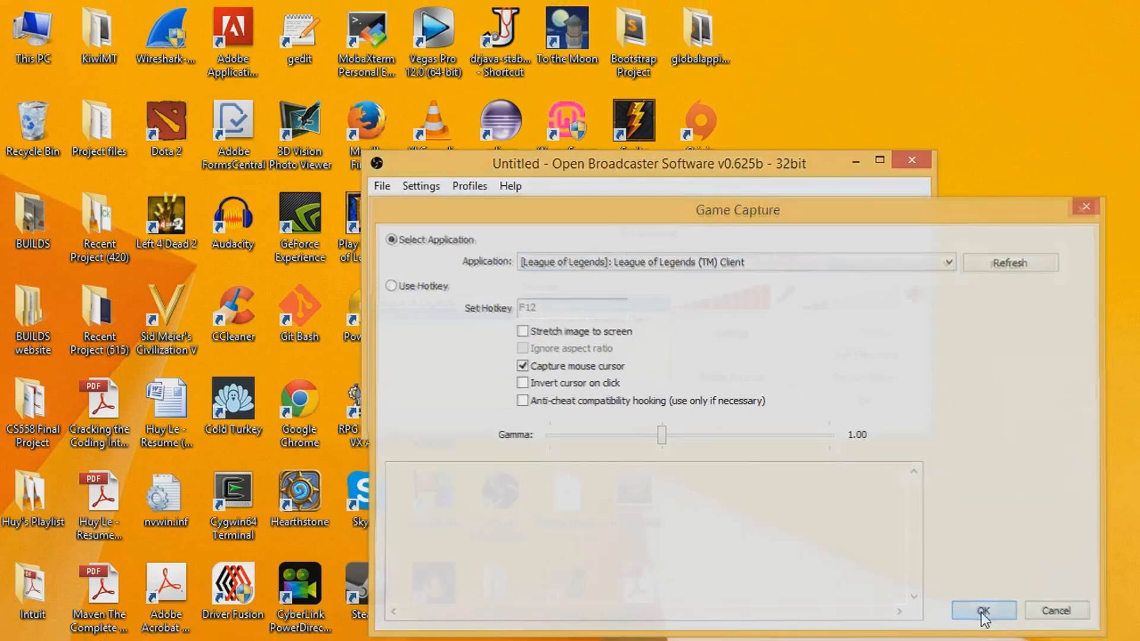
Step: Confirm the Game Capture settings and view the ordering options of the "League of Legends Client" source
click(974, 611)
drag(663, 162, 659, 113)
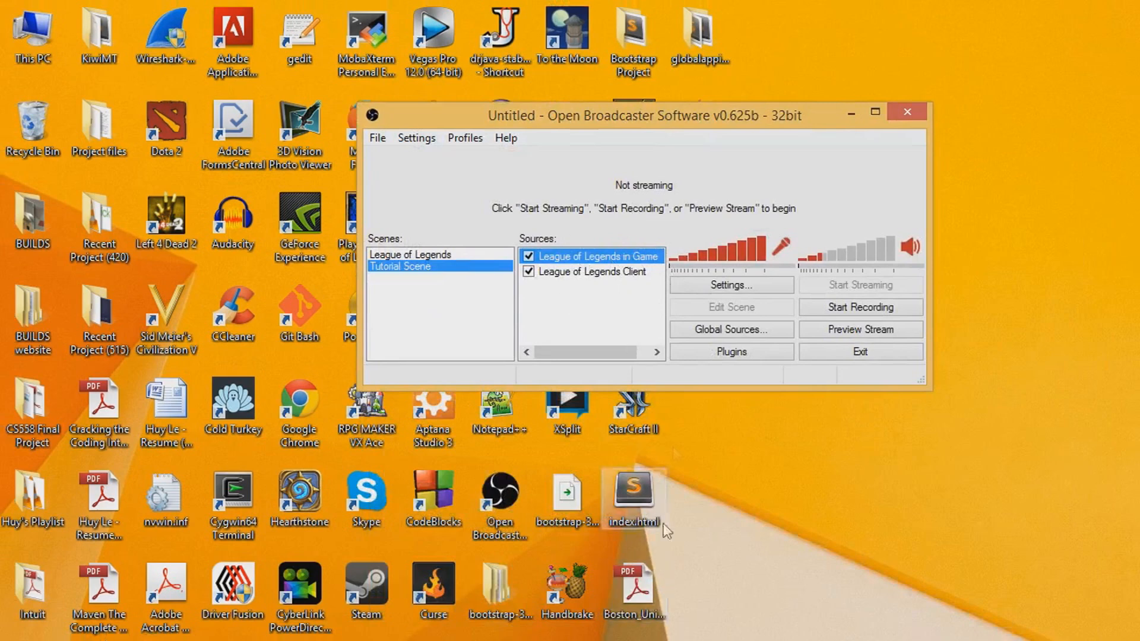
right_click(628, 273)
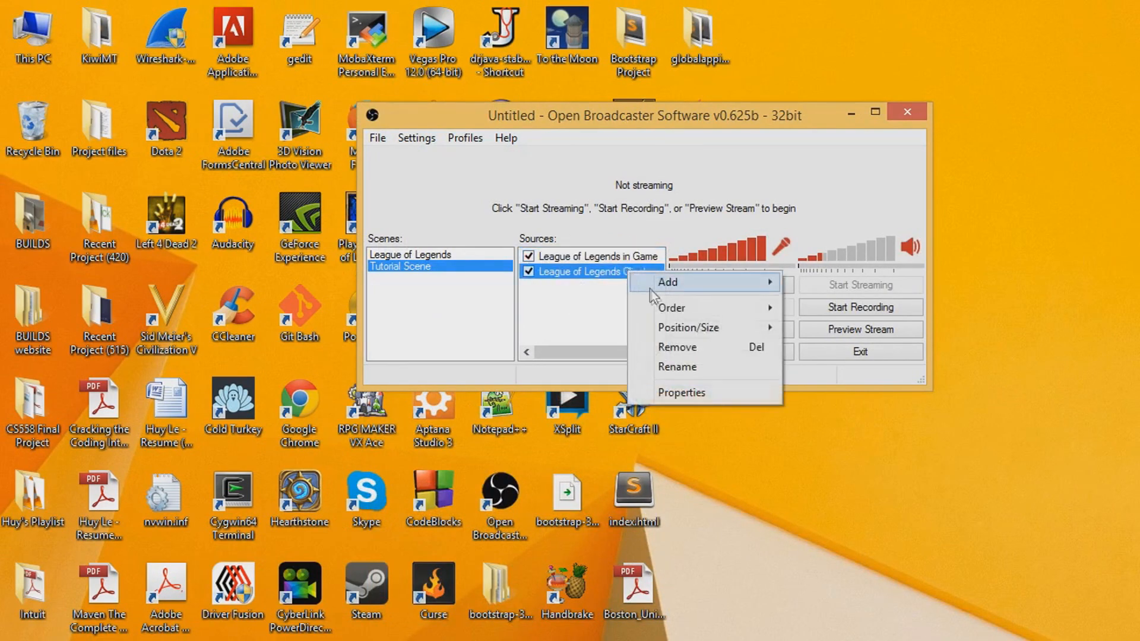
mouse_move(657, 308)
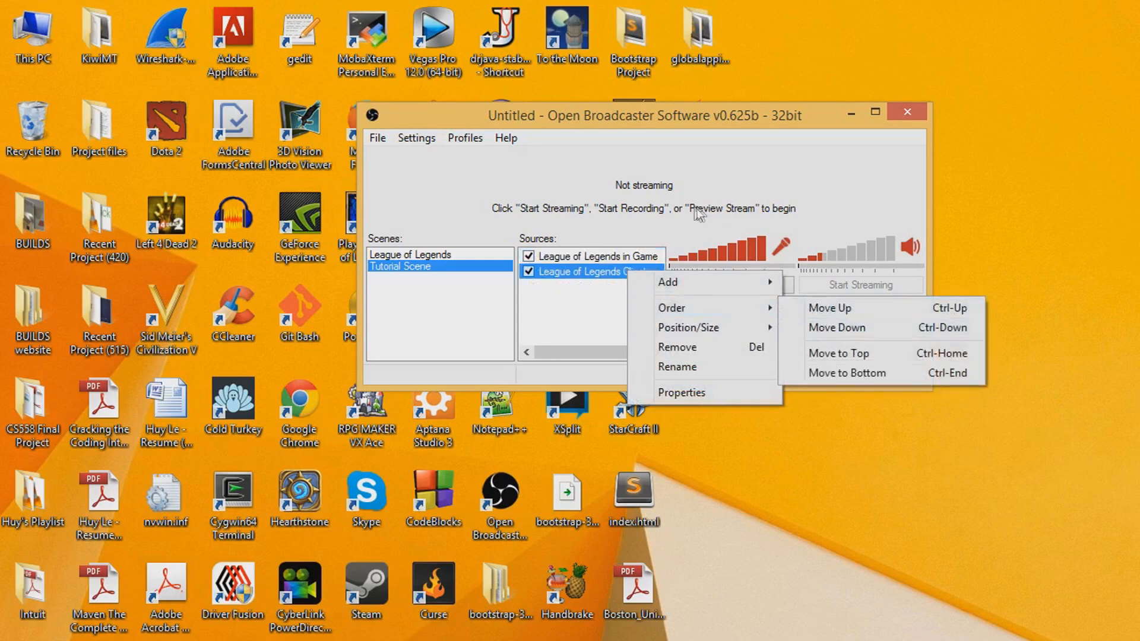
click(694, 208)
click(620, 259)
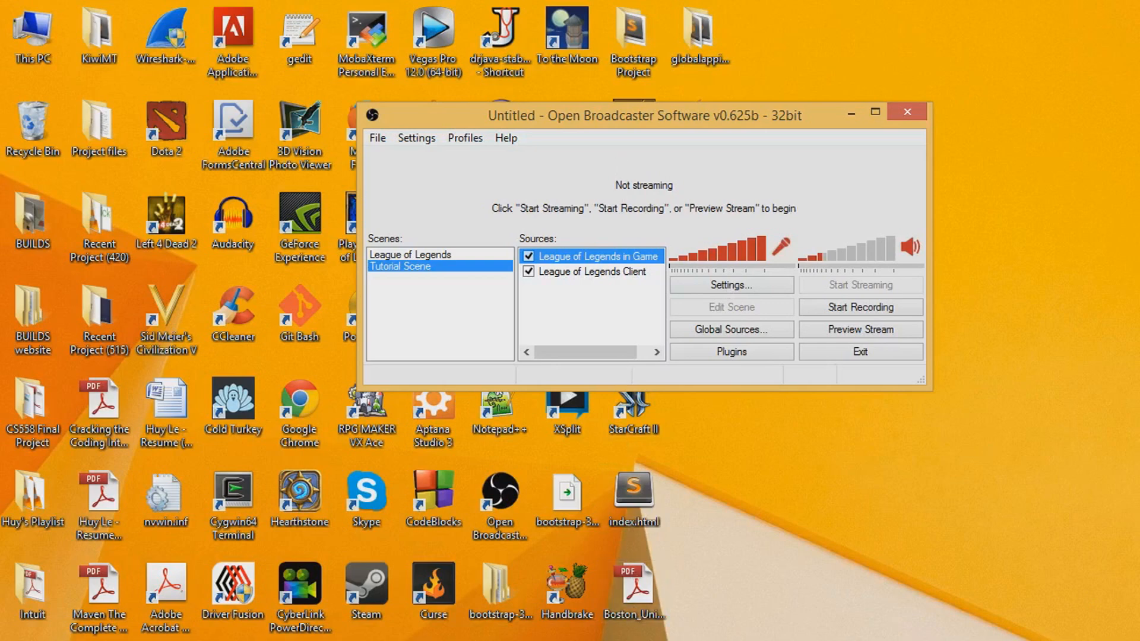
Step: Switch from the running game to the League of Legends client, check the separate screen recorder and minimize its window
click(678, 640)
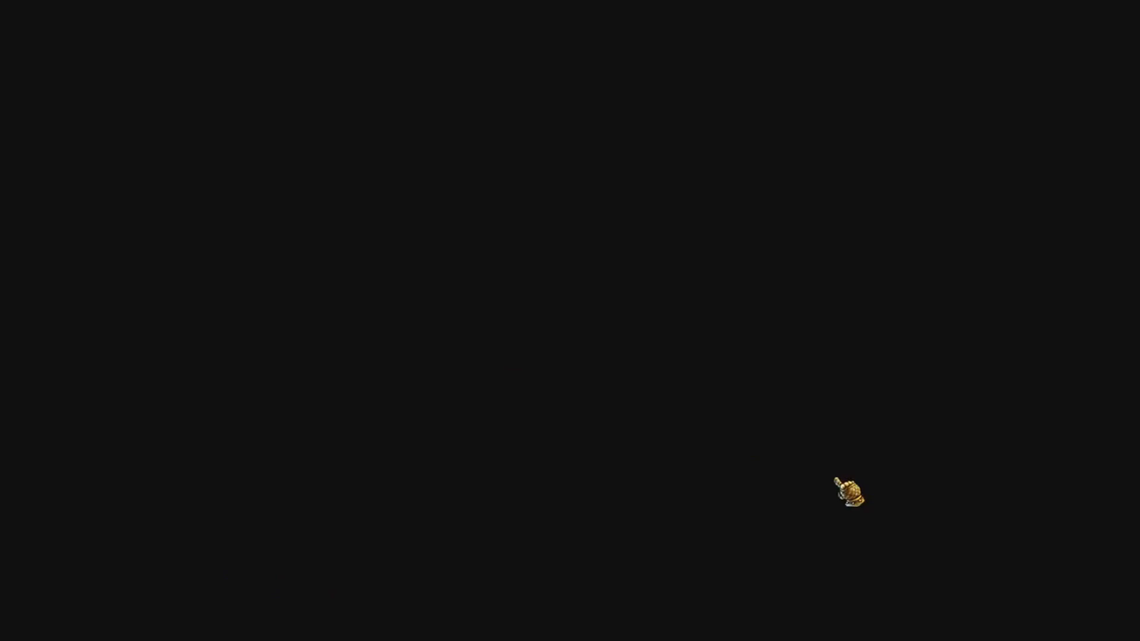
key(alt+Tab)
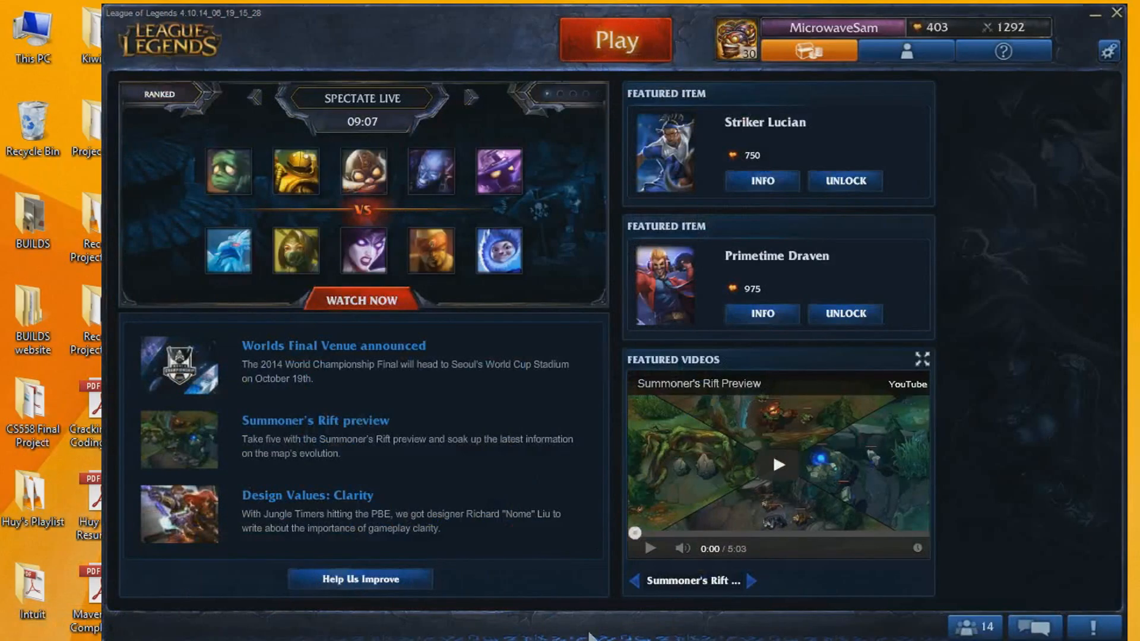
mouse_move(623, 640)
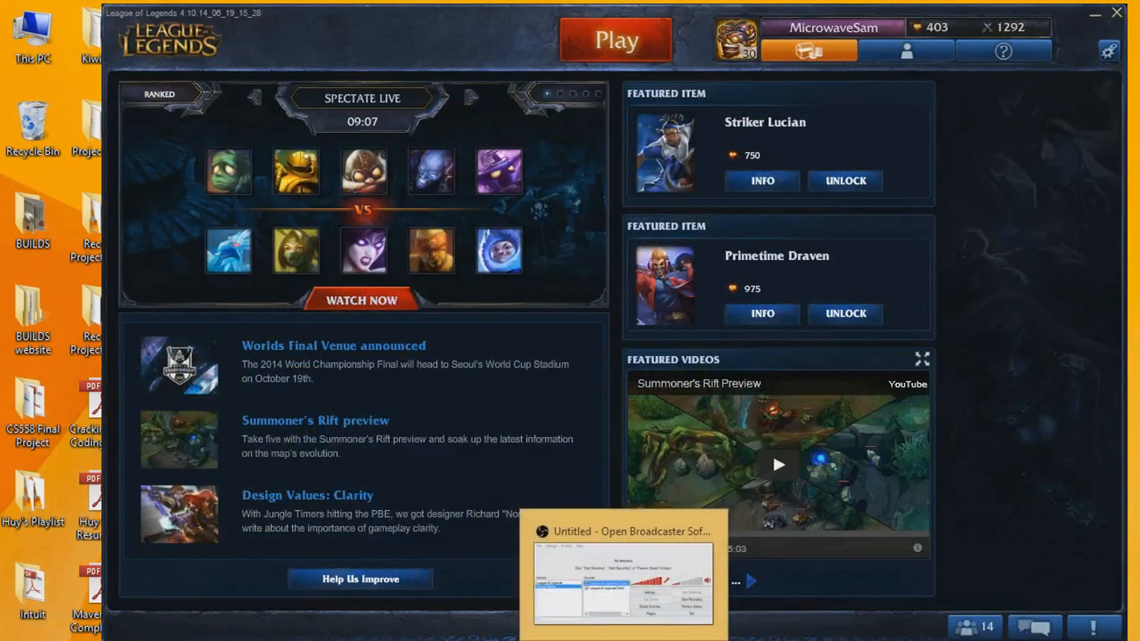
mouse_move(658, 604)
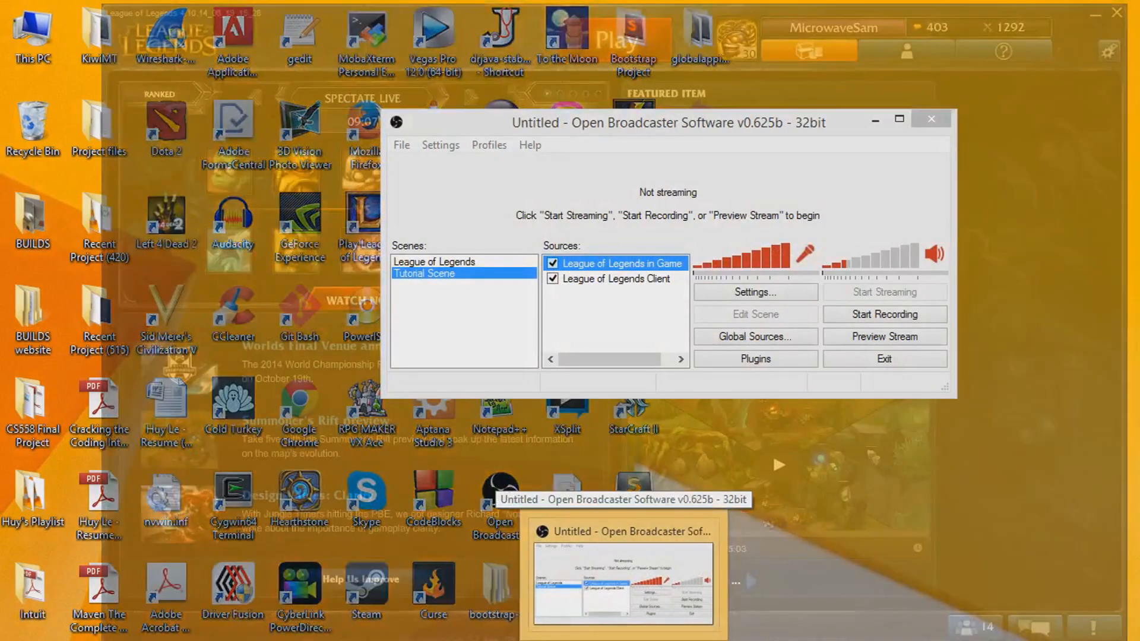
mouse_move(568, 640)
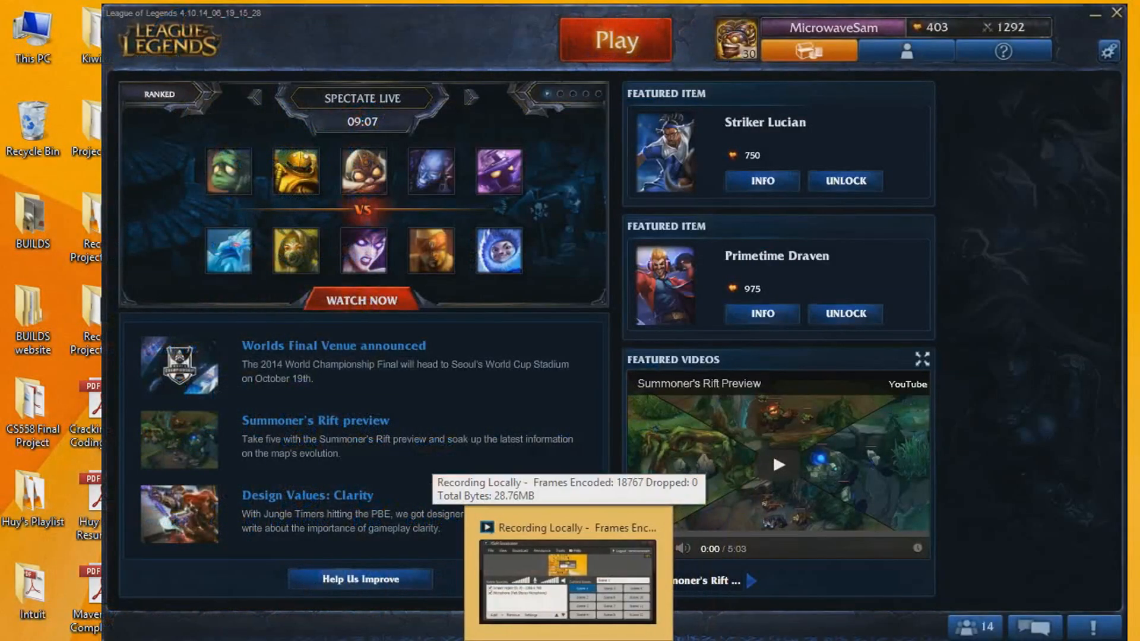
click(567, 582)
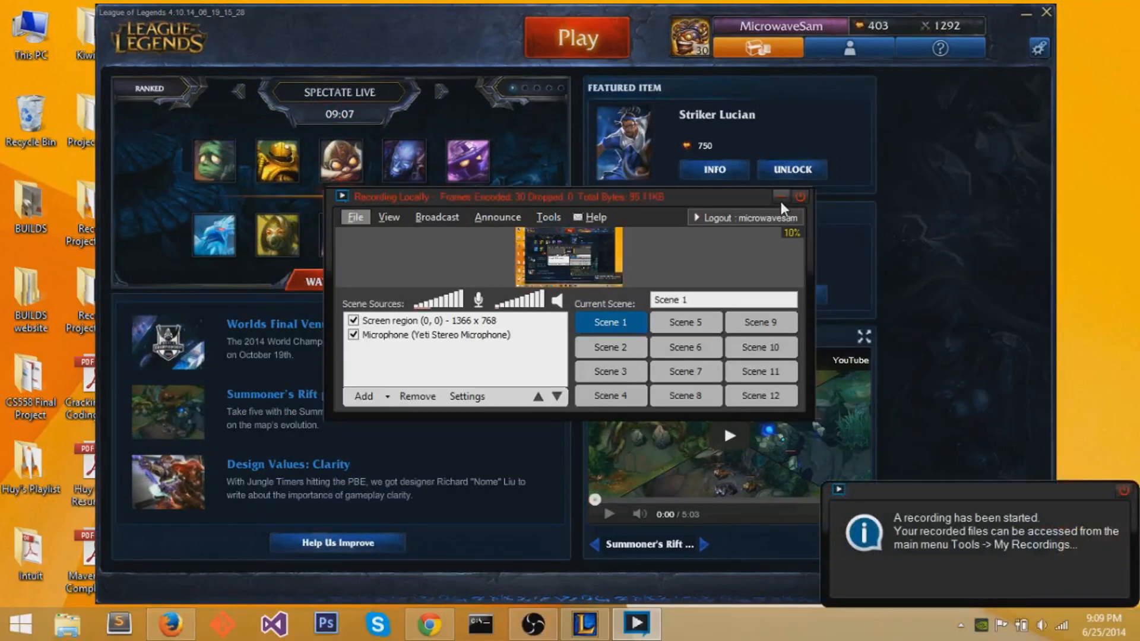
click(781, 201)
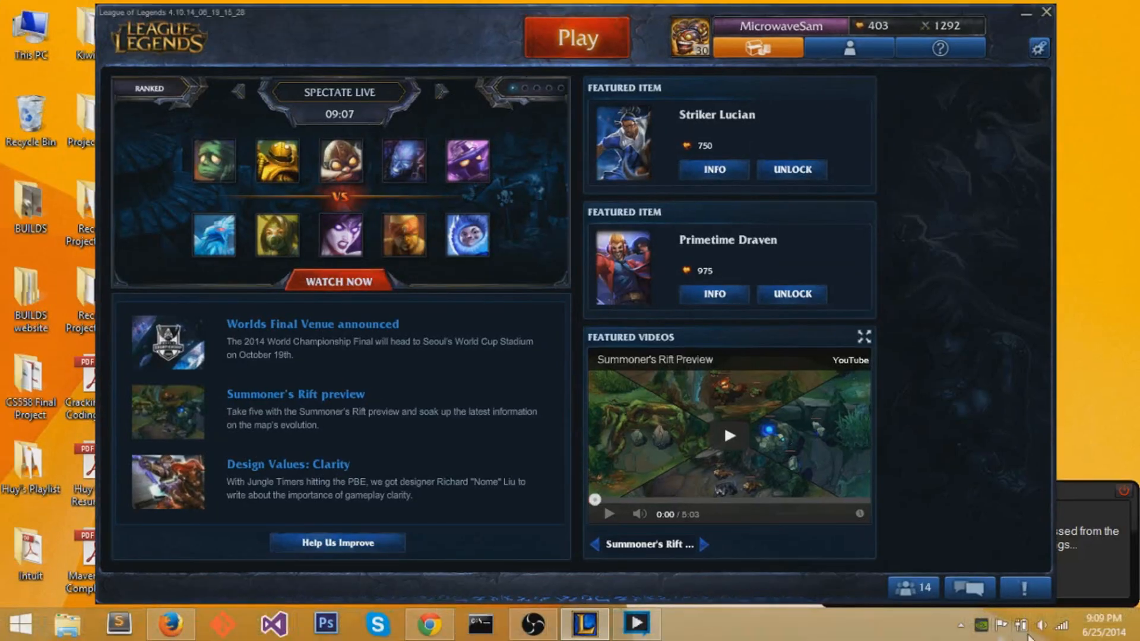
Step: Open the advanced power settings of the Windows High performance power plan
click(1008, 609)
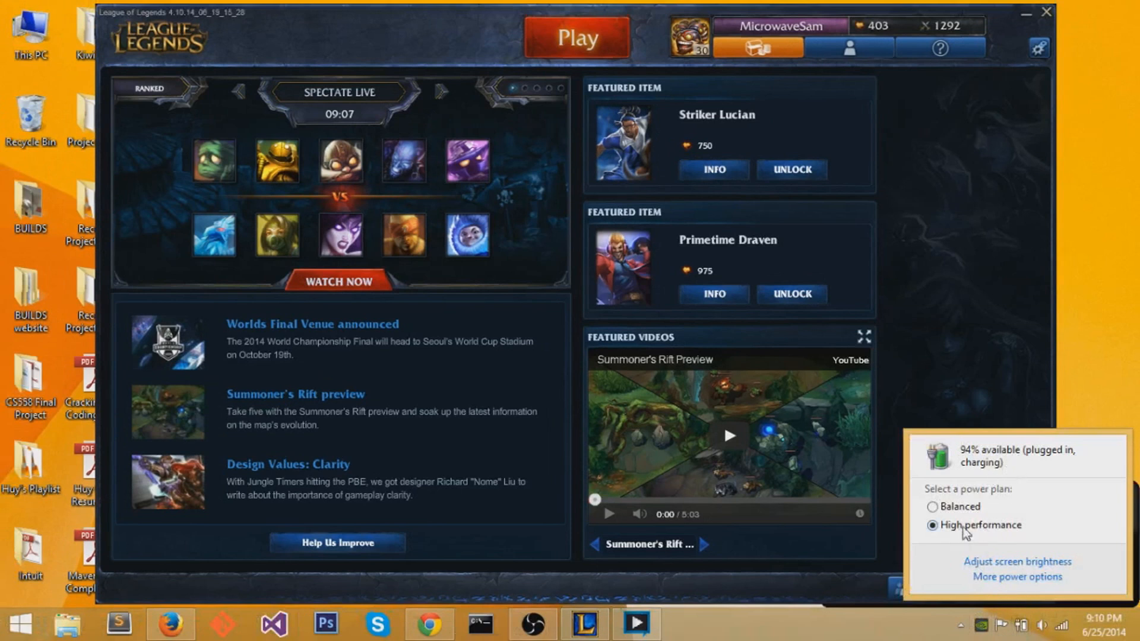
click(1007, 582)
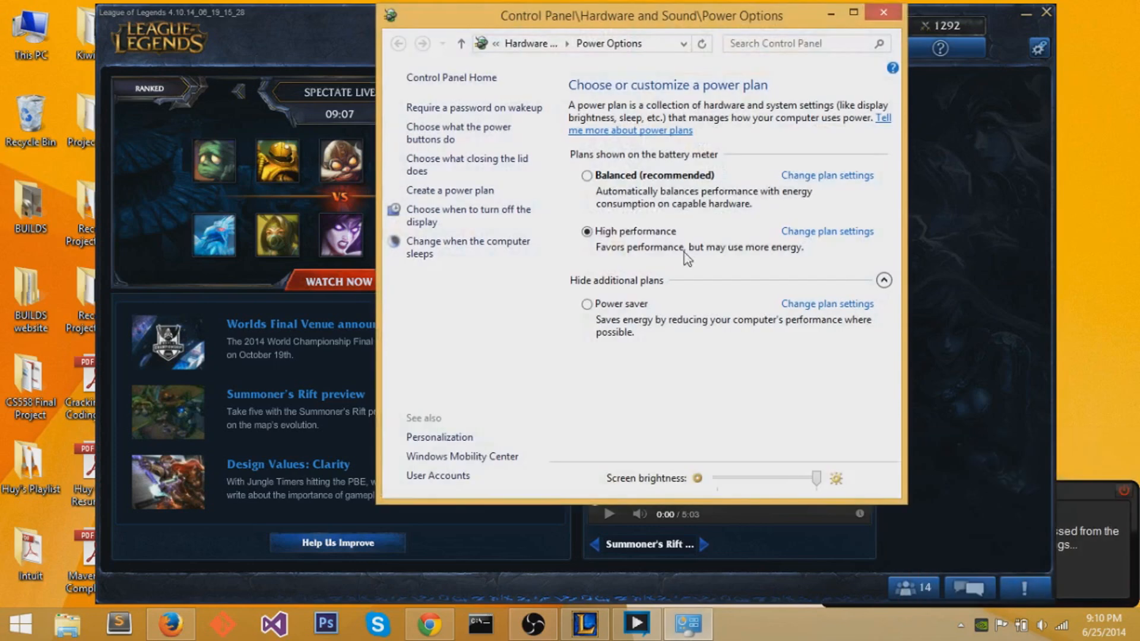
click(833, 234)
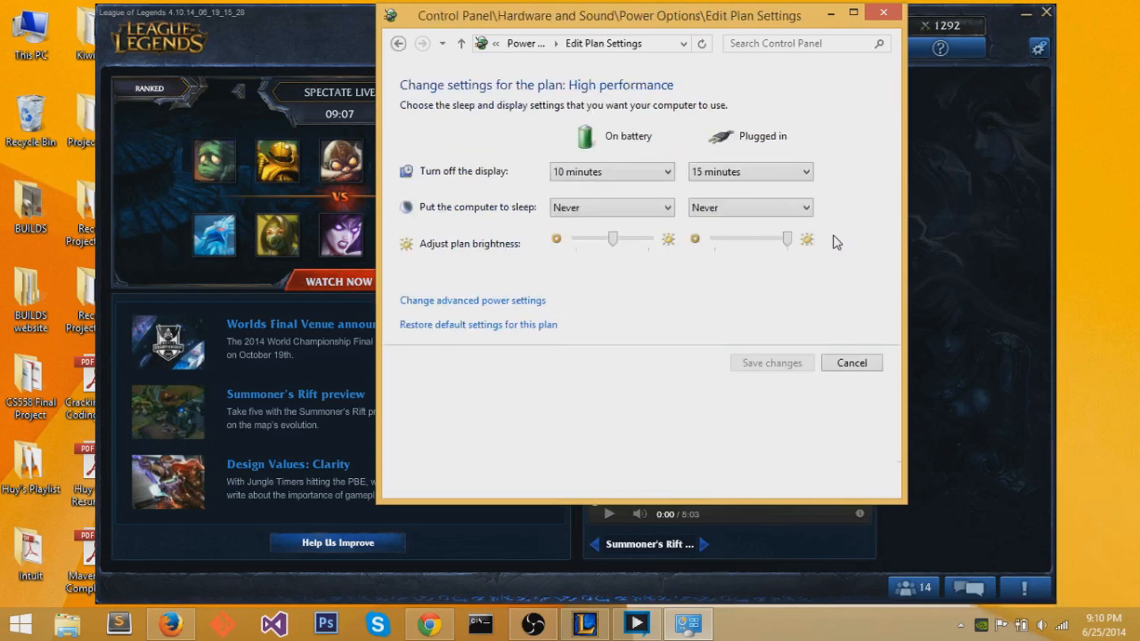
click(507, 301)
Step: Check the Intel(R) Graphics Power Plan values under Intel(R) Graphics Settings and close the power options
drag(351, 237, 351, 293)
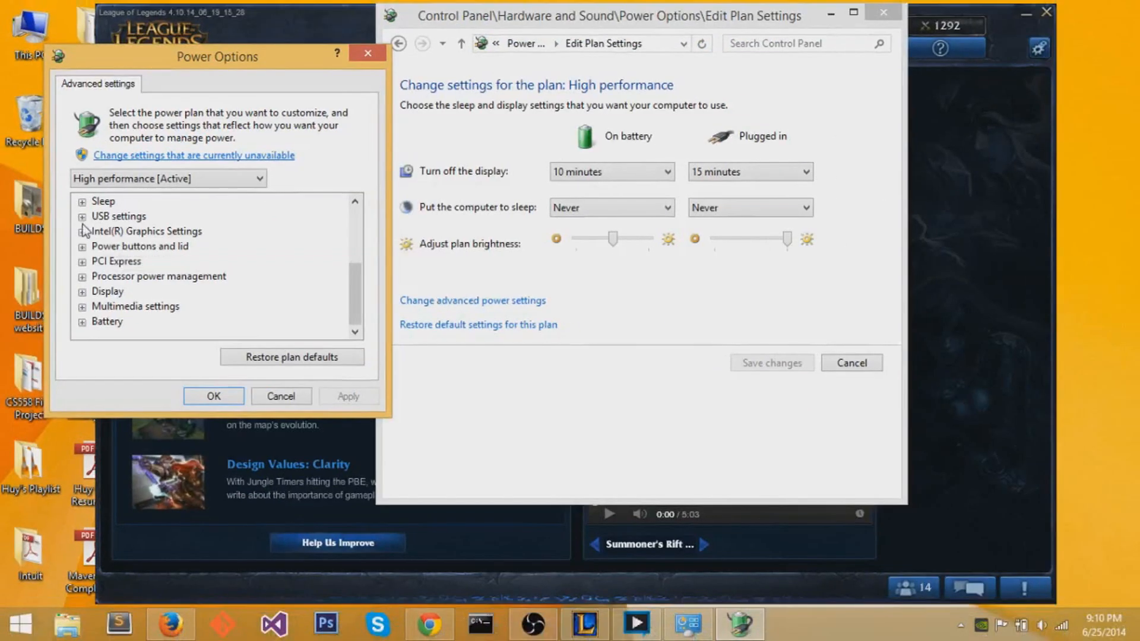
click(109, 228)
click(99, 247)
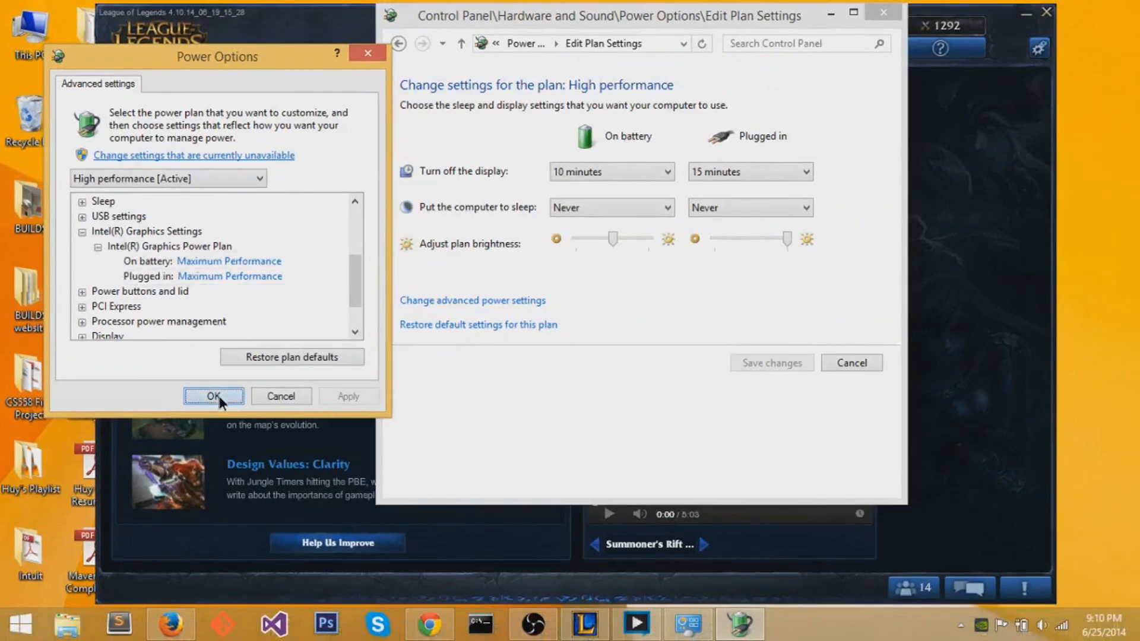
click(214, 396)
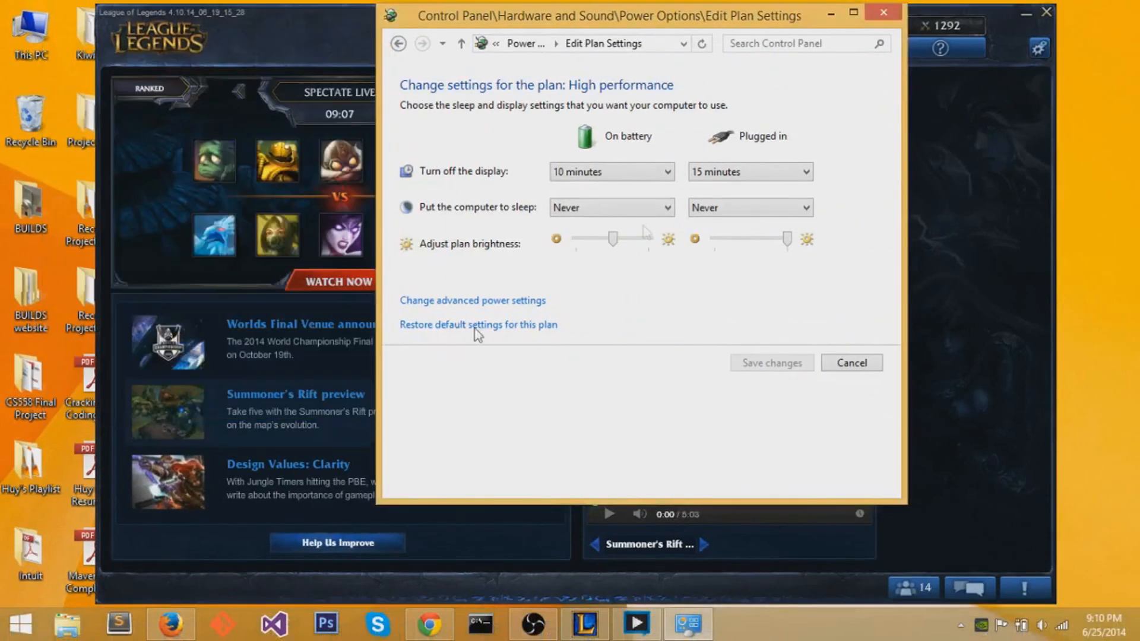
click(883, 12)
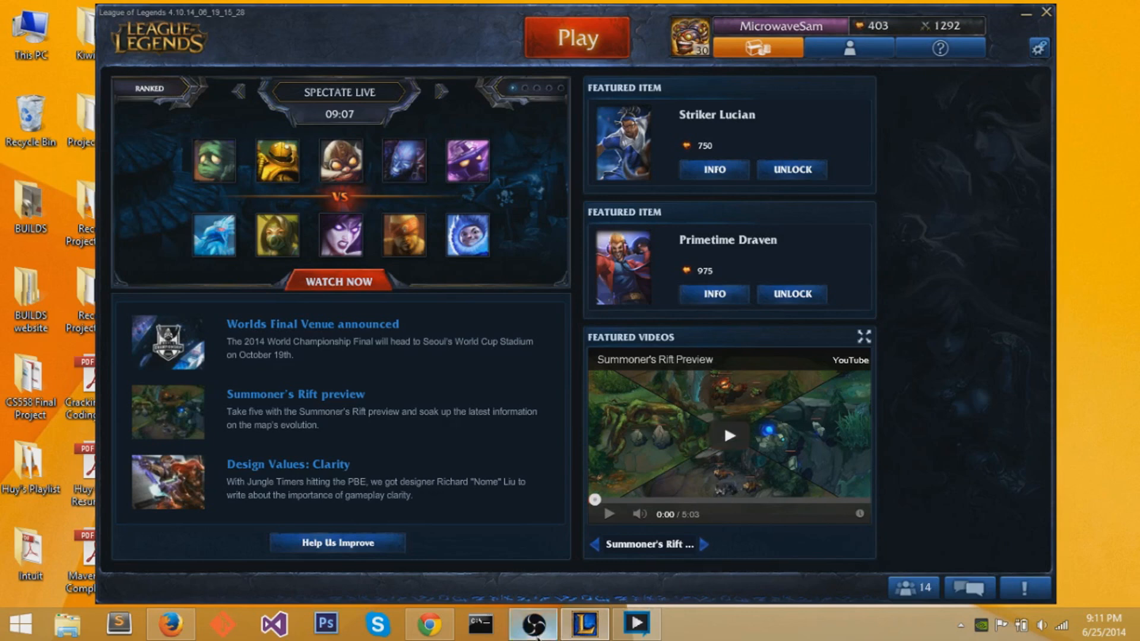
Step: Switch to Open Broadcaster Software and on to the League of Legends match, walking the champion around the spawn platform
click(532, 624)
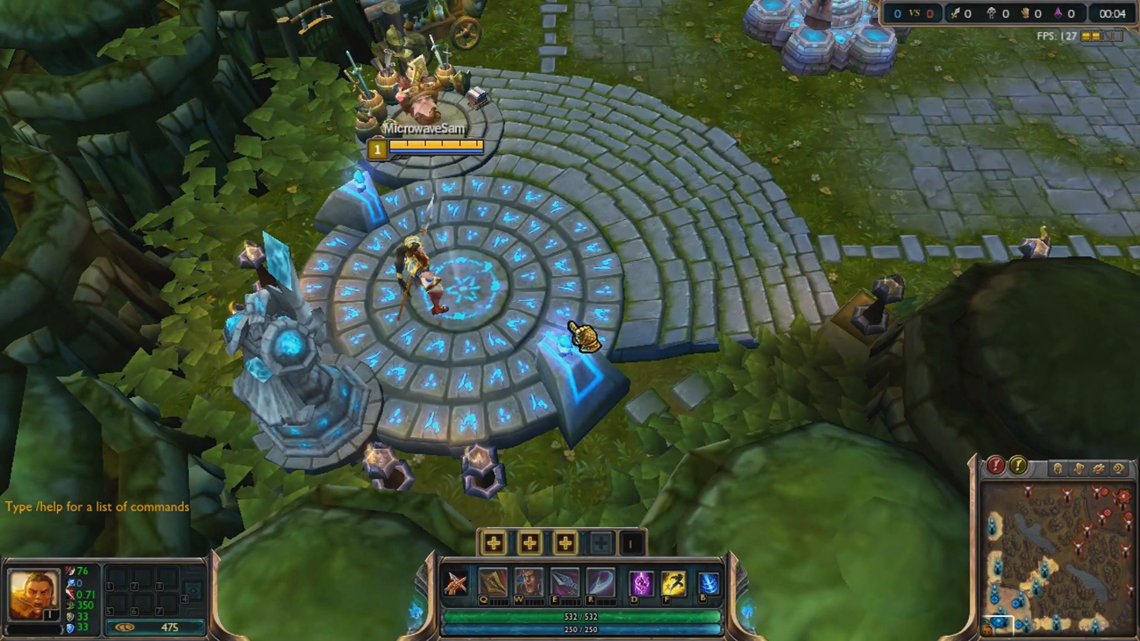
right_click(633, 158)
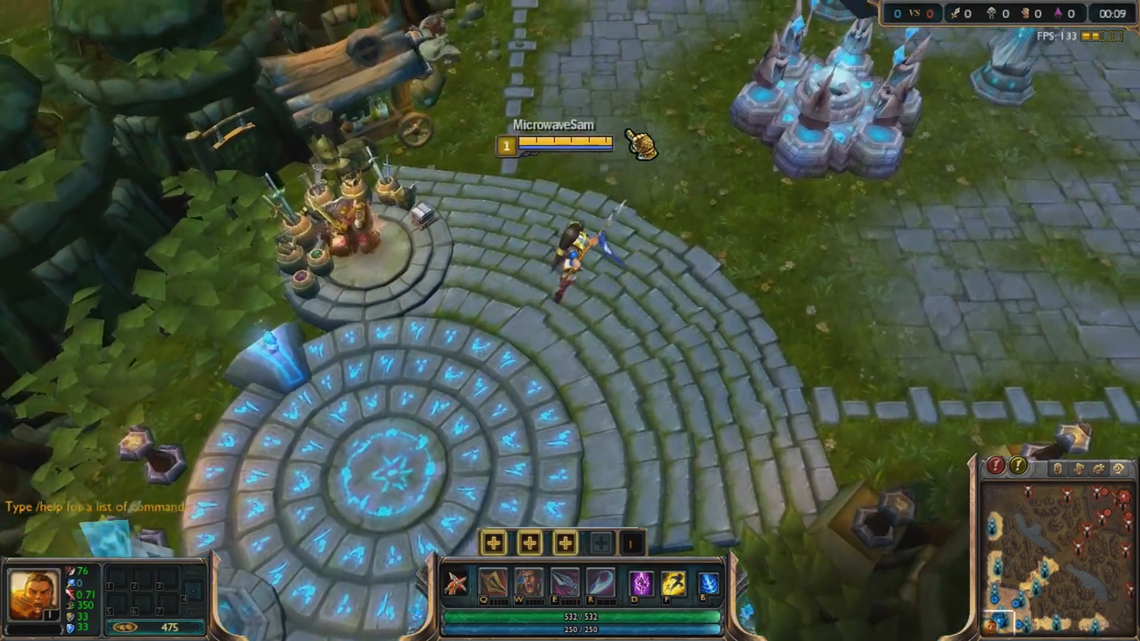
right_click(671, 423)
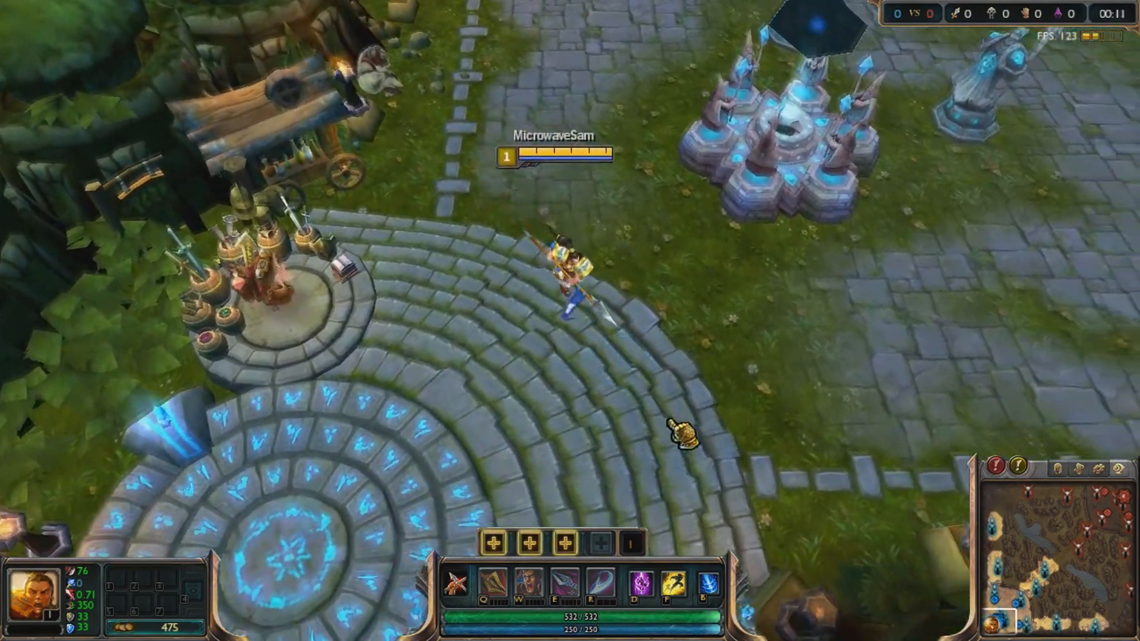
right_click(482, 286)
right_click(488, 224)
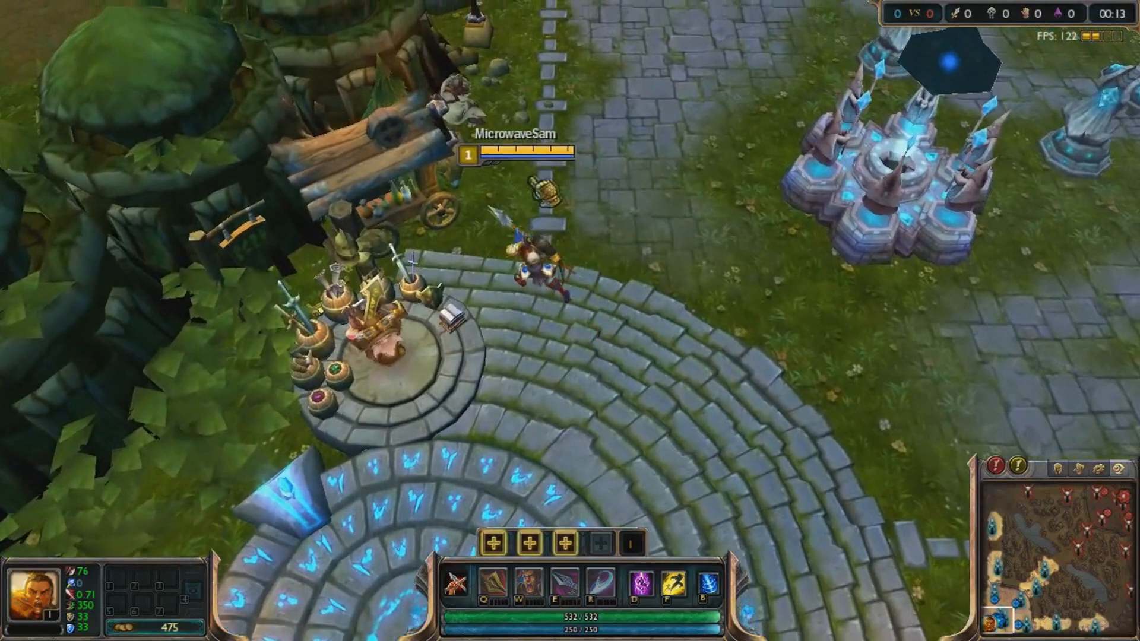
right_click(666, 389)
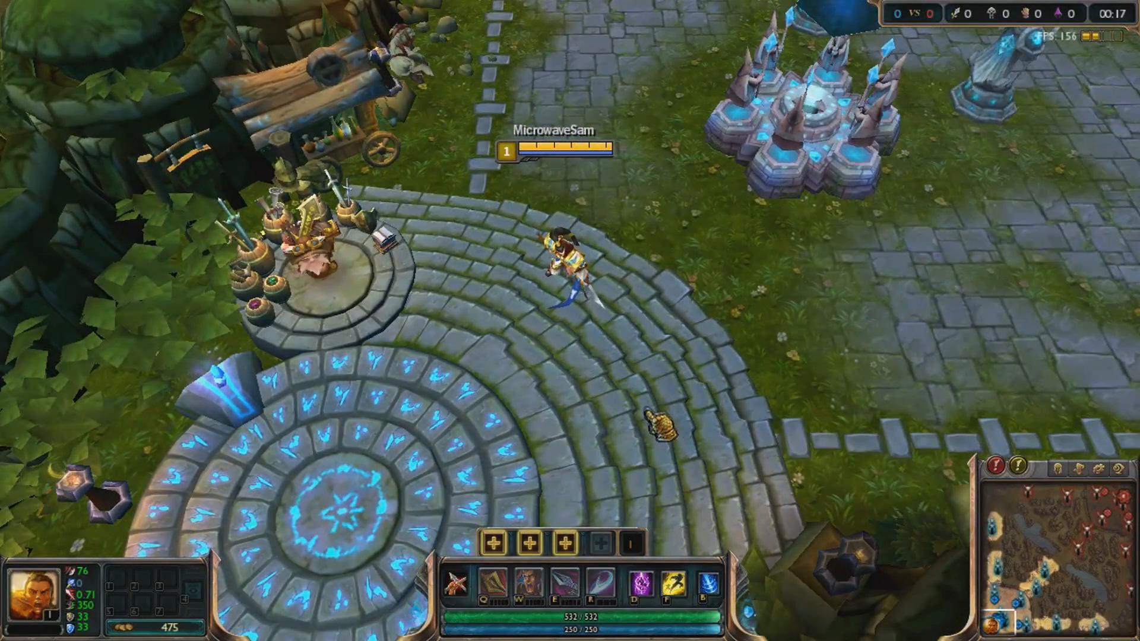
Step: Review the in-game Video options and the connection's ping
key(Escape)
click(261, 141)
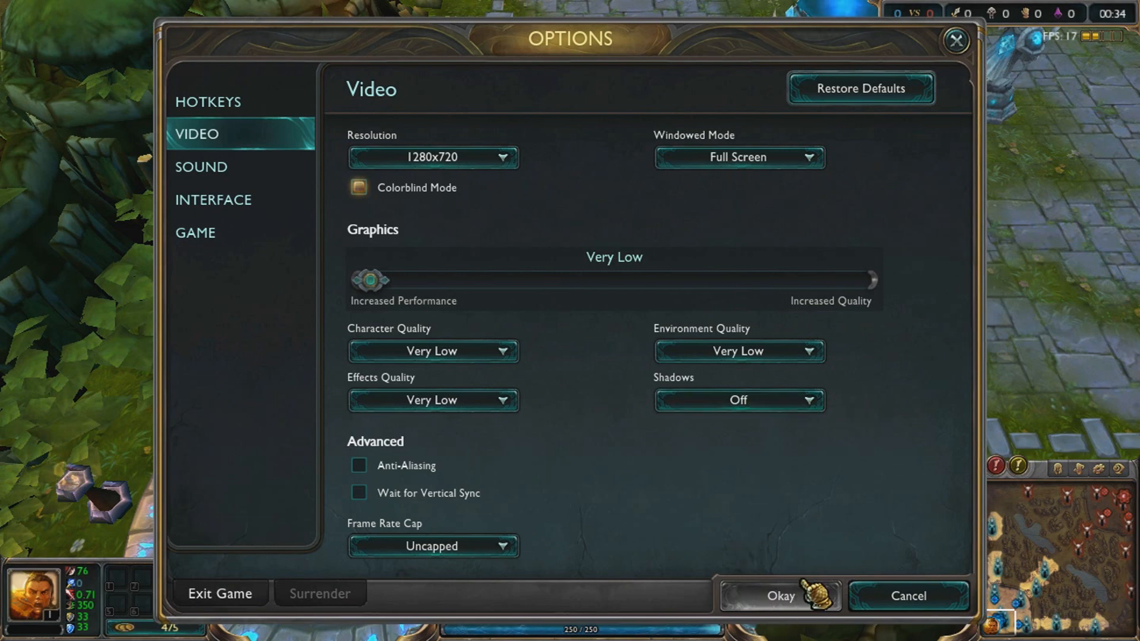
key(Escape)
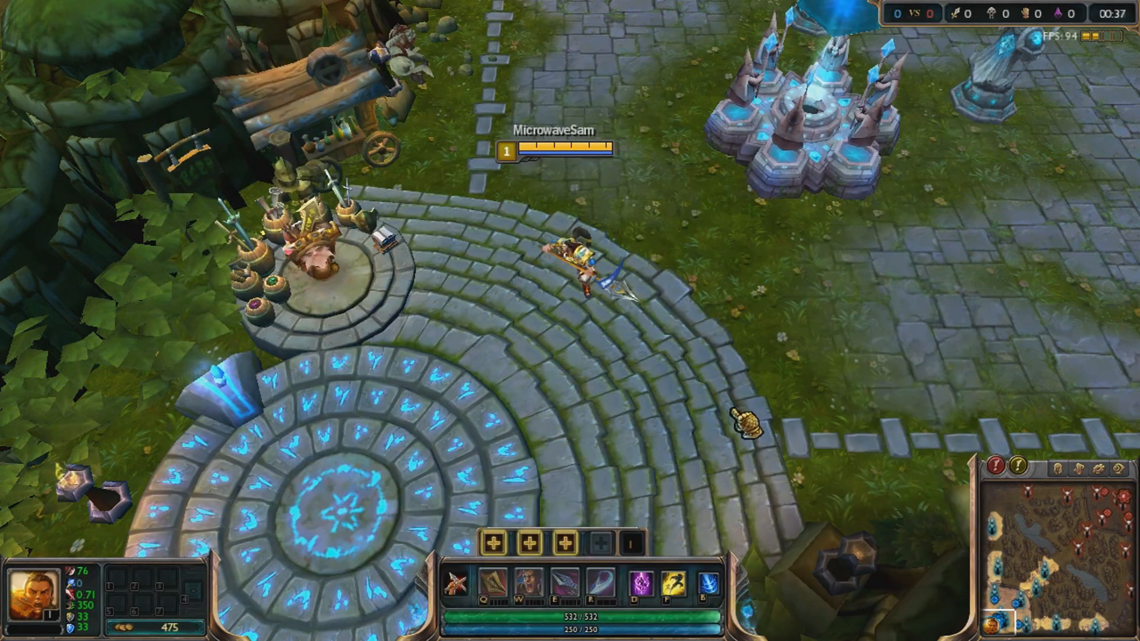
mouse_move(1093, 38)
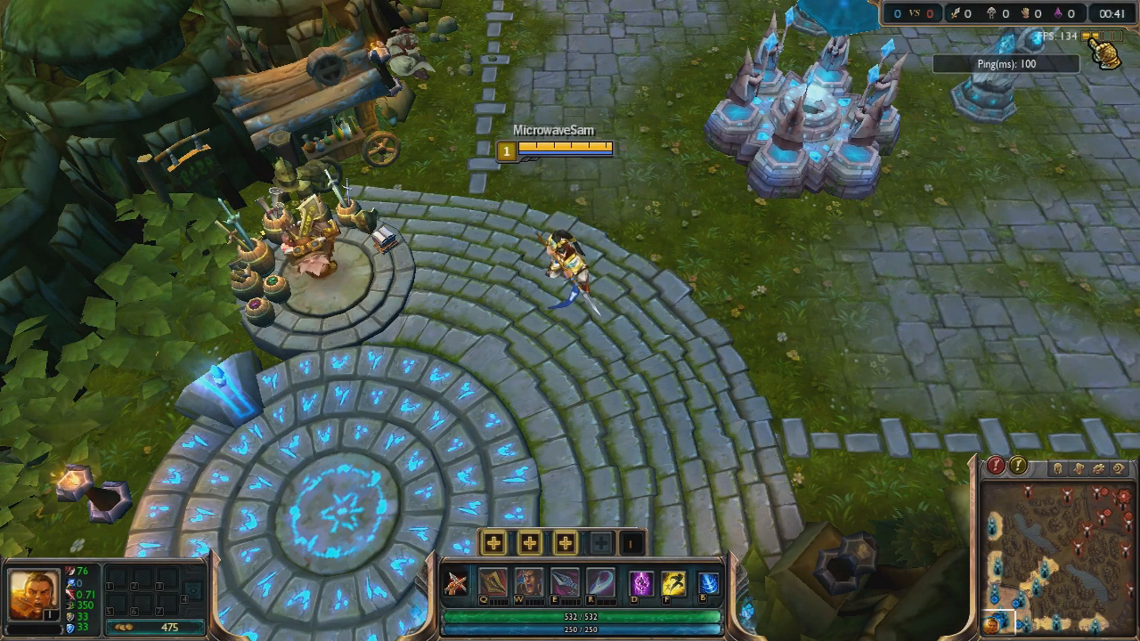
Step: Toggle the camera lock and walk the champion back and forth near the shopkeeper
right_click(734, 466)
right_click(633, 291)
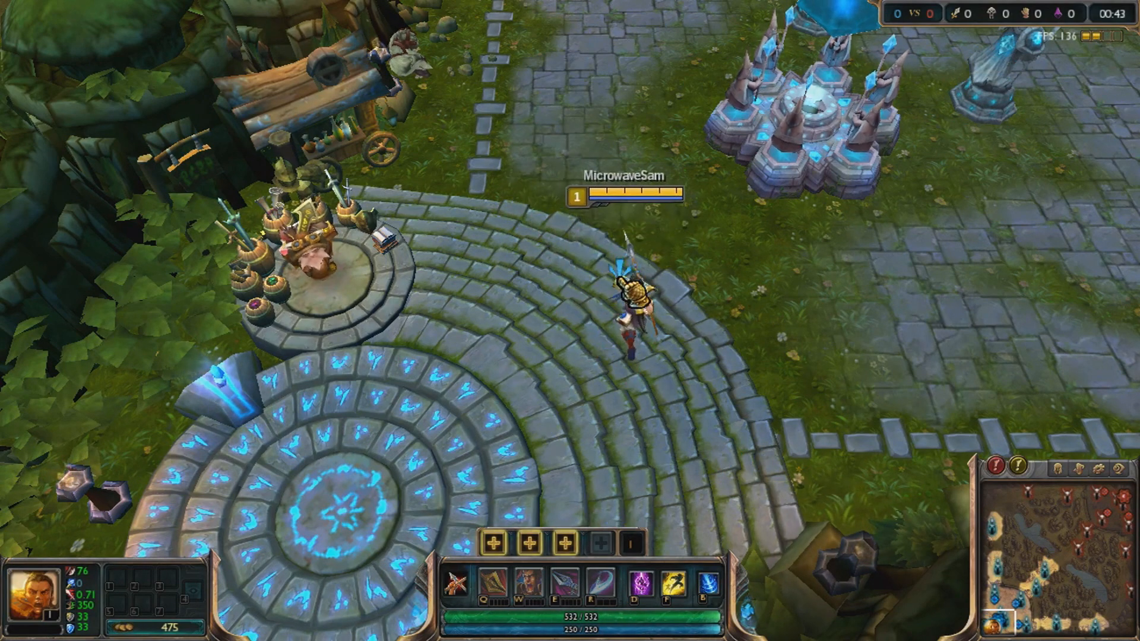
key(y)
right_click(473, 246)
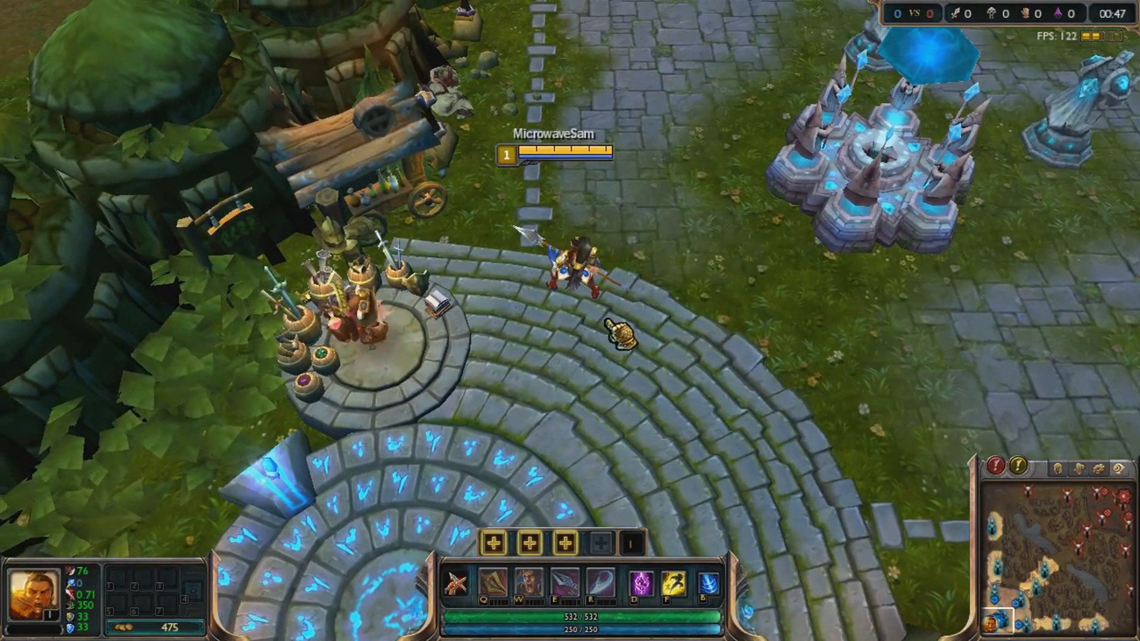
key(Escape)
key(Escape)
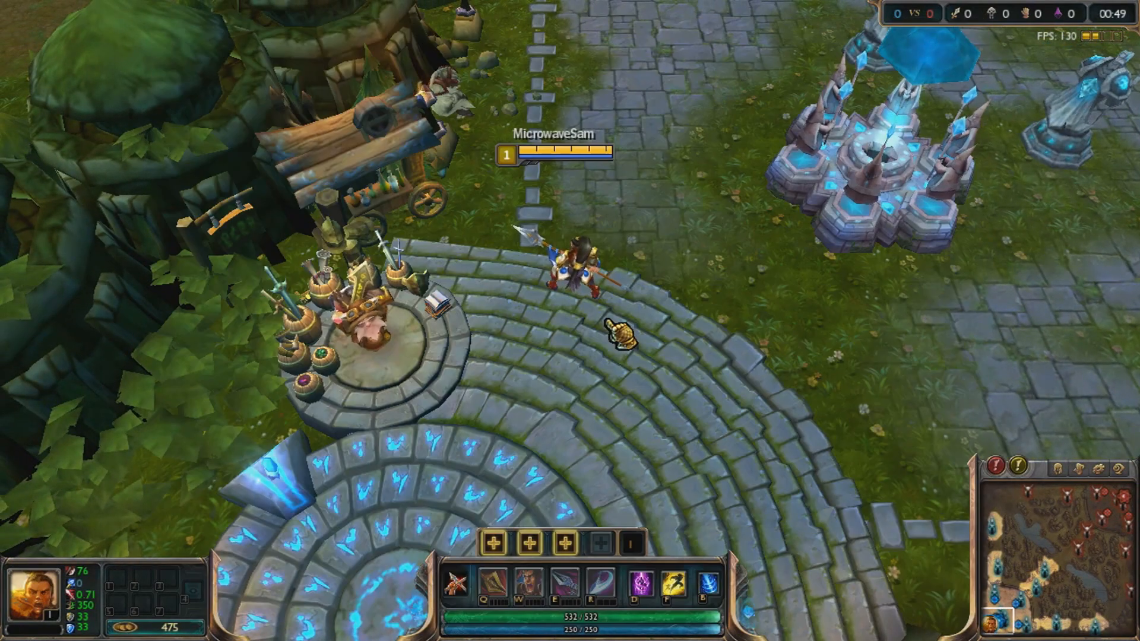
right_click(706, 172)
right_click(590, 272)
Step: Buy Hunter's Machete, several 35-gold potions and the free Sweeping Lens trinket from the recommended starting items
key(p)
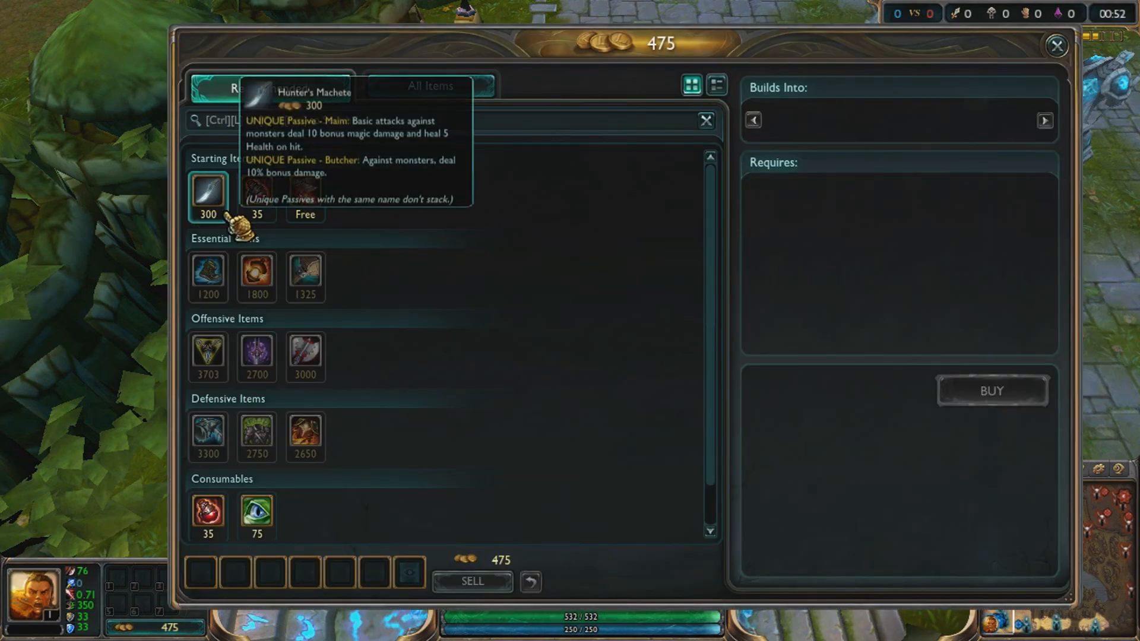
key(p)
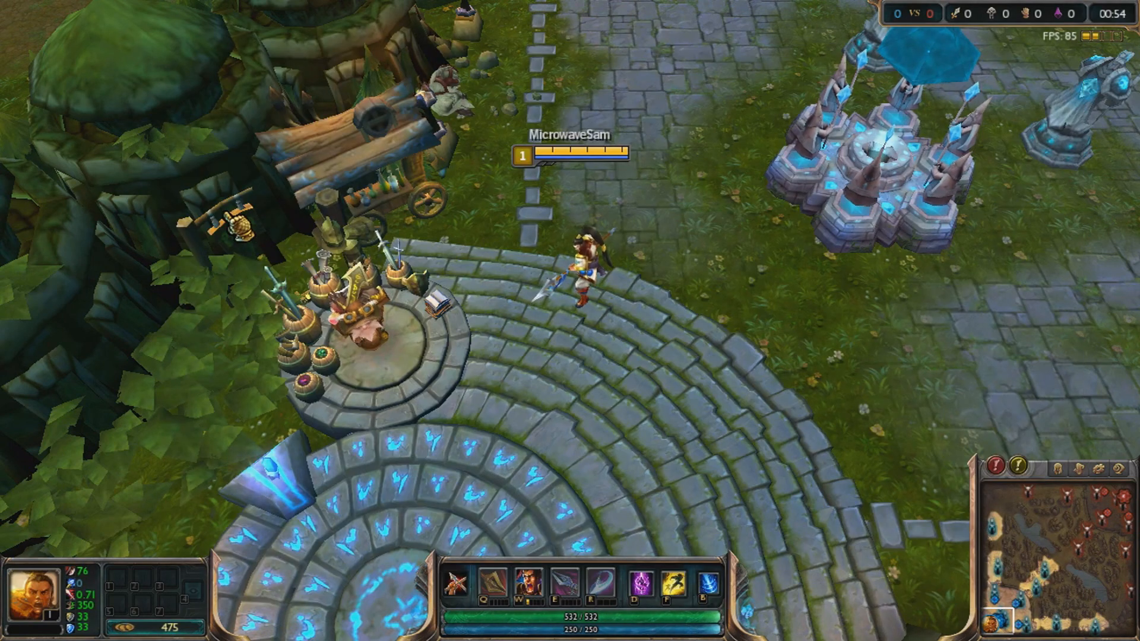
key(p)
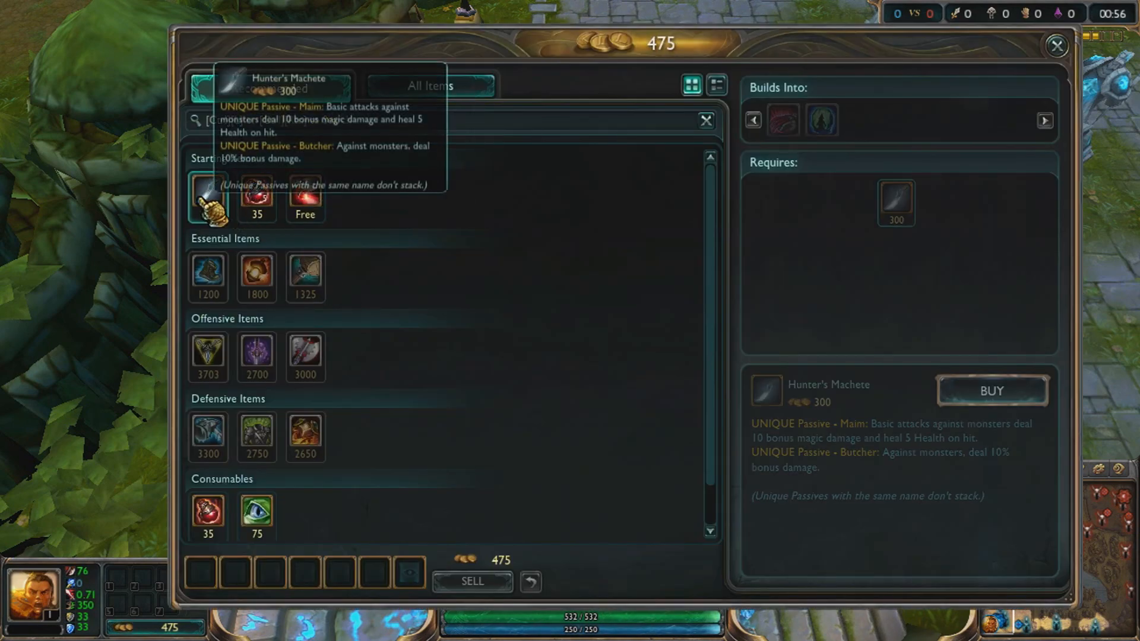
right_click(209, 193)
right_click(257, 195)
right_click(256, 202)
right_click(257, 196)
right_click(257, 196)
right_click(305, 196)
key(p)
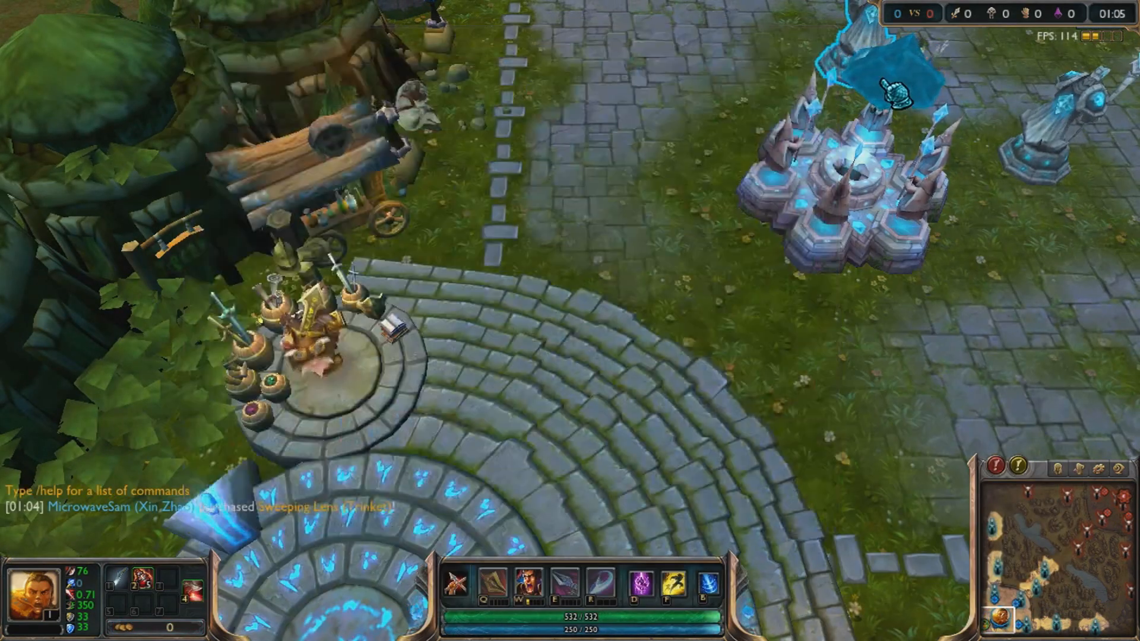
Step: Center the camera on the champion and walk up the lane towards the river brush
key(space)
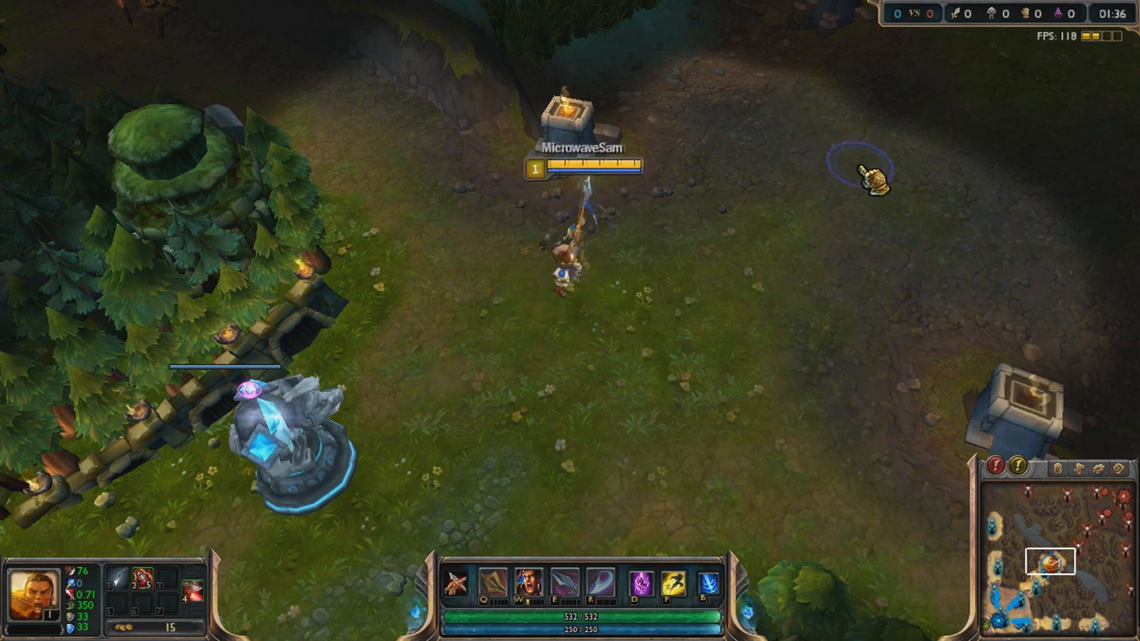
key(Tab)
right_click(630, 116)
right_click(561, 107)
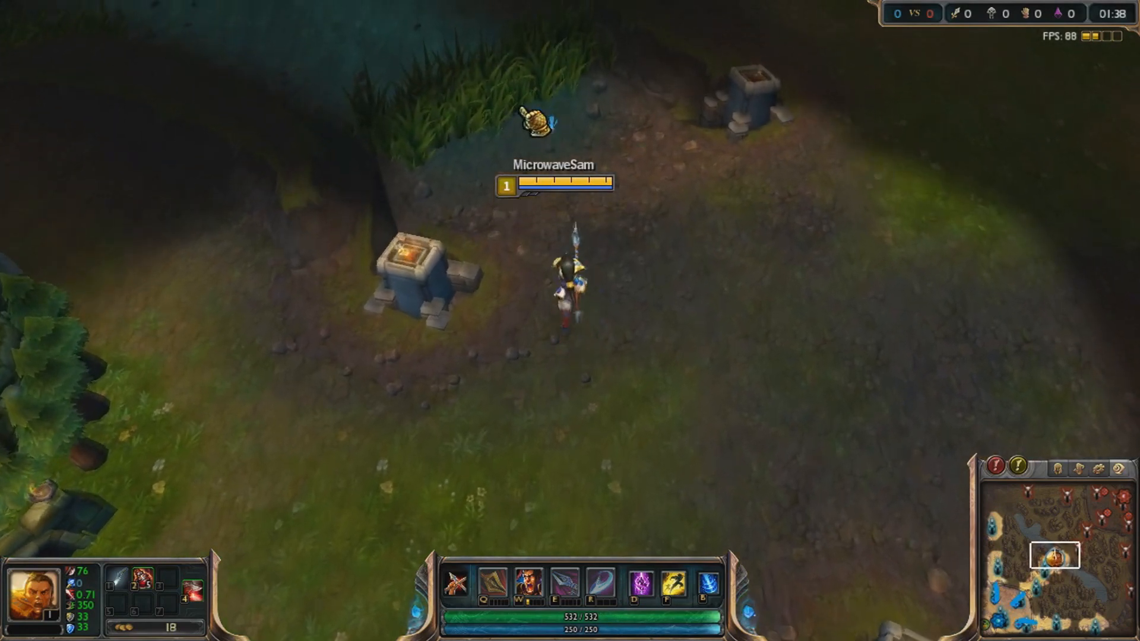
Step: Walk the champion through the river brush and back out to the middle of the lane
right_click(484, 181)
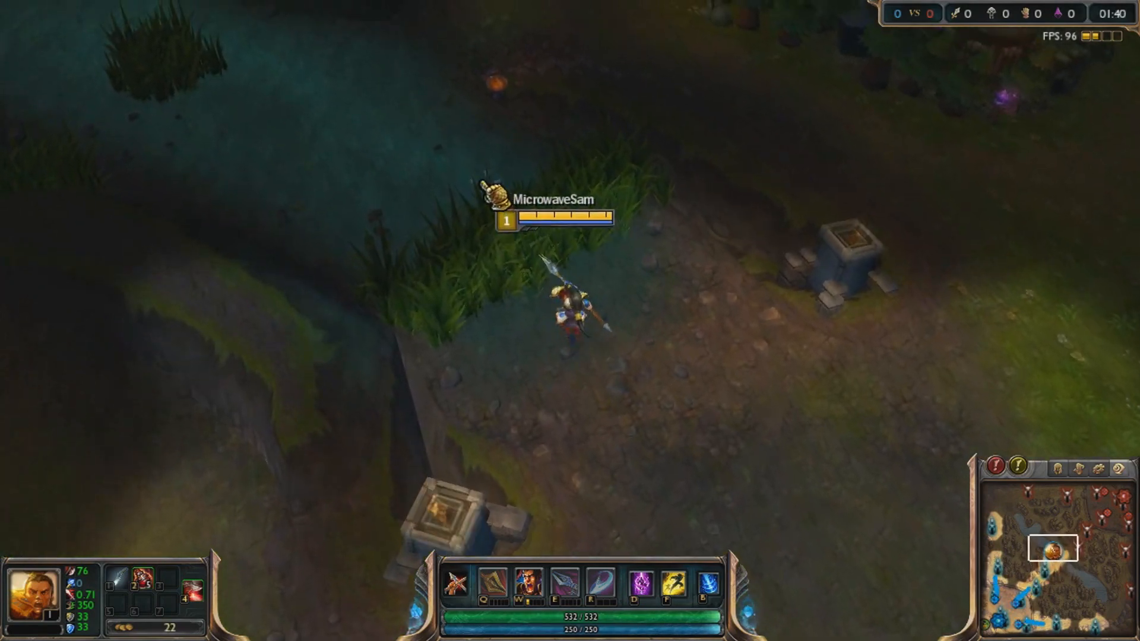
right_click(528, 138)
right_click(673, 297)
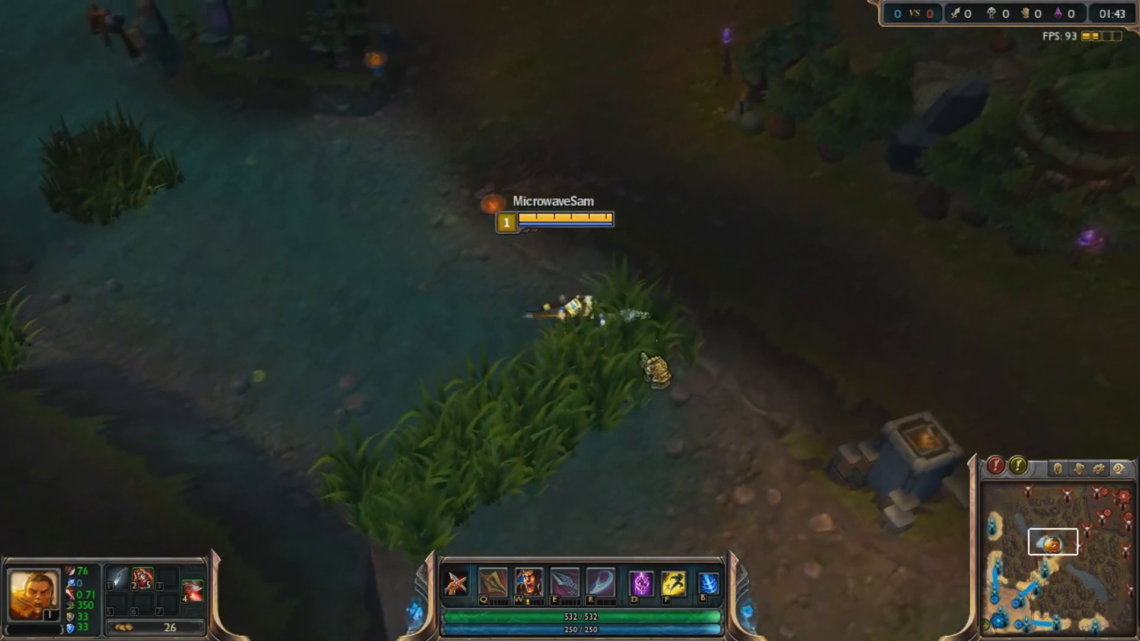
right_click(621, 373)
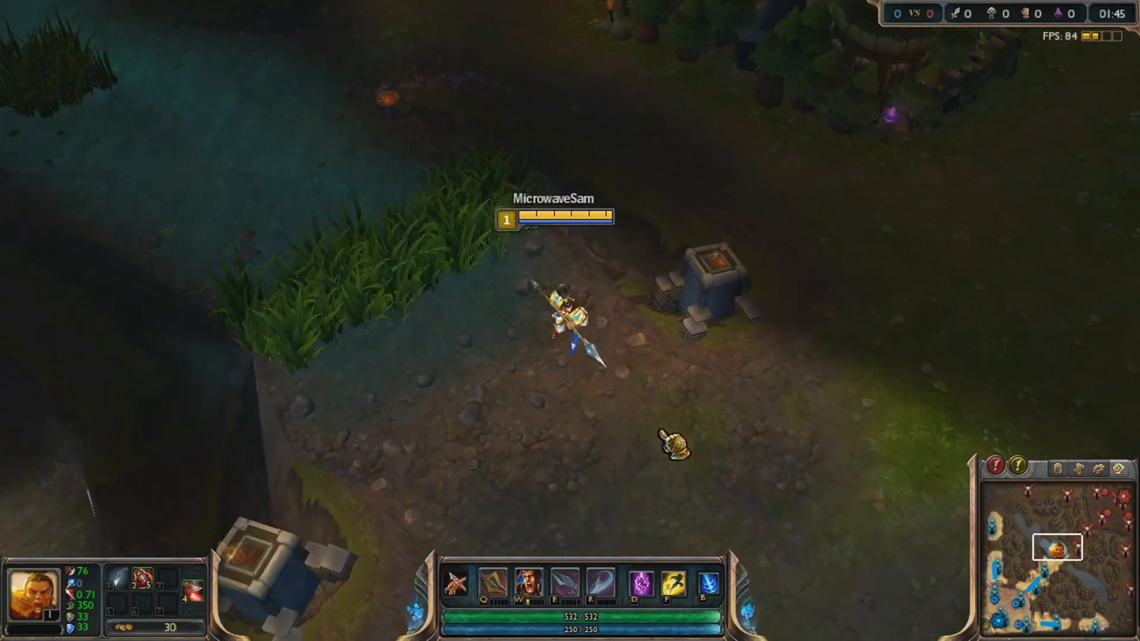
right_click(659, 430)
right_click(722, 389)
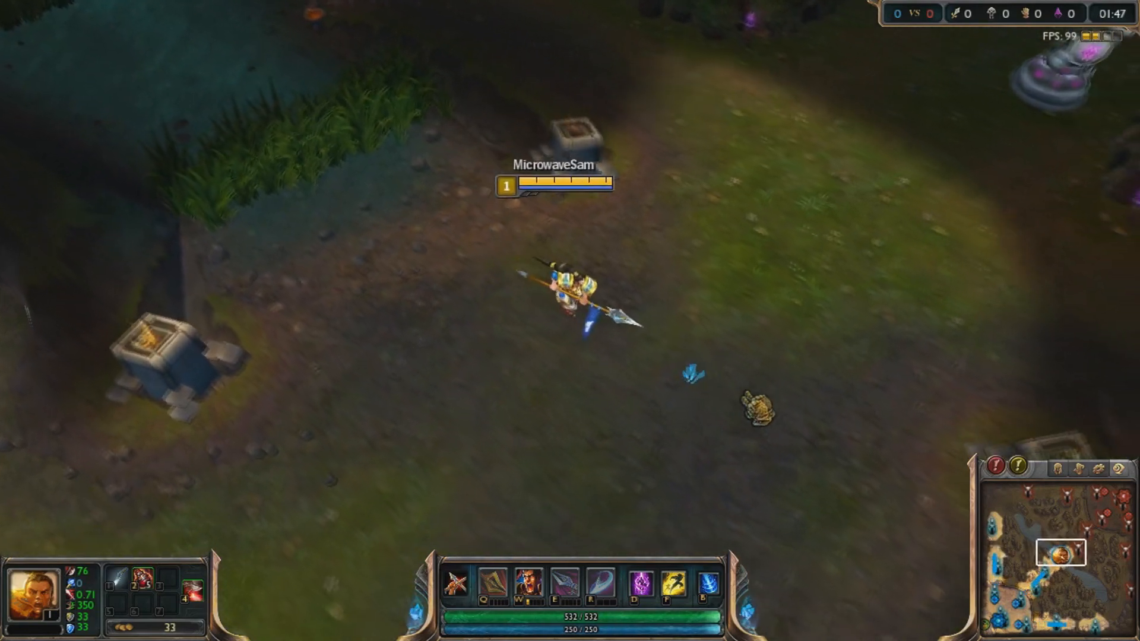
Step: Approach the advancing purple minions up the lane, and back off towards the allied side
right_click(772, 241)
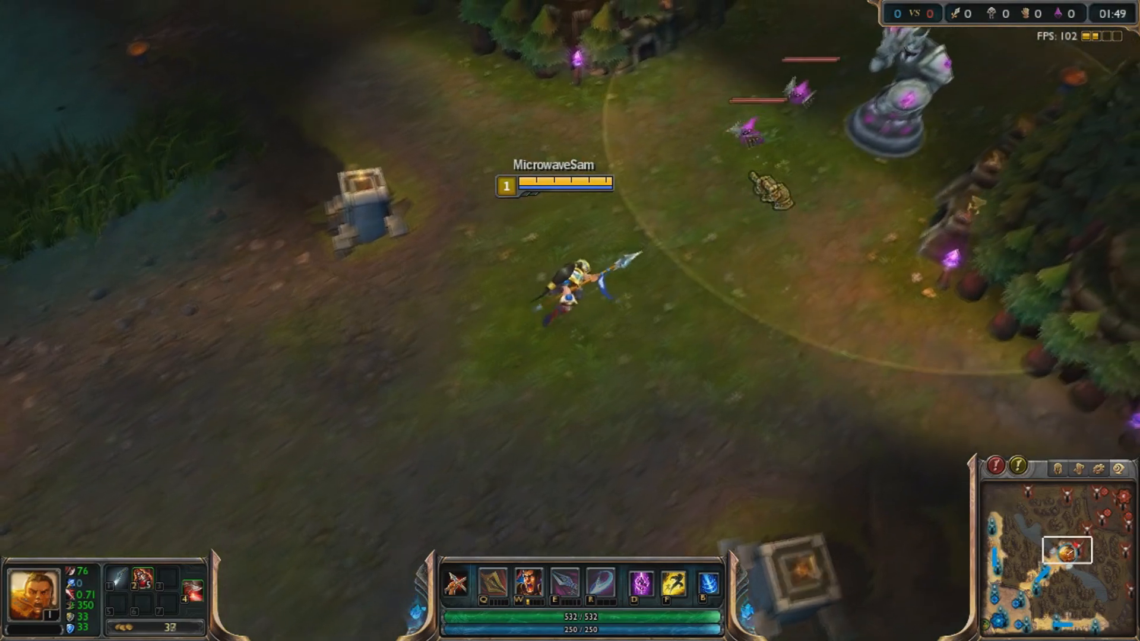
right_click(478, 380)
right_click(462, 412)
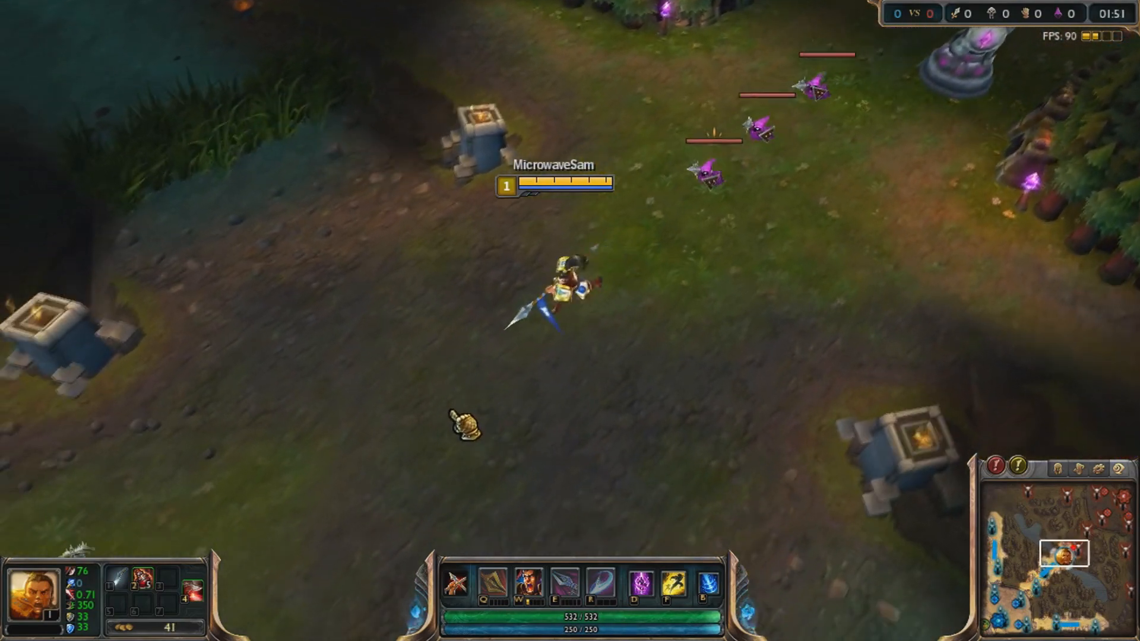
Step: Attack the leading purple minions alongside the allied wave, and retreat to the river brush on the opposite side of the lane
right_click(635, 169)
right_click(635, 389)
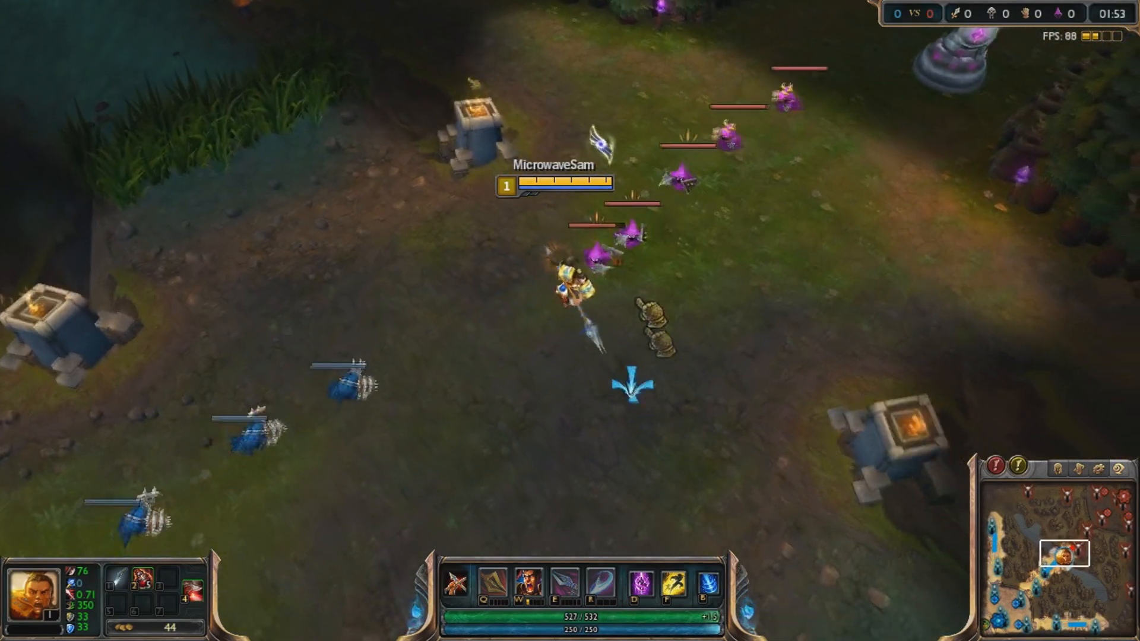
right_click(585, 220)
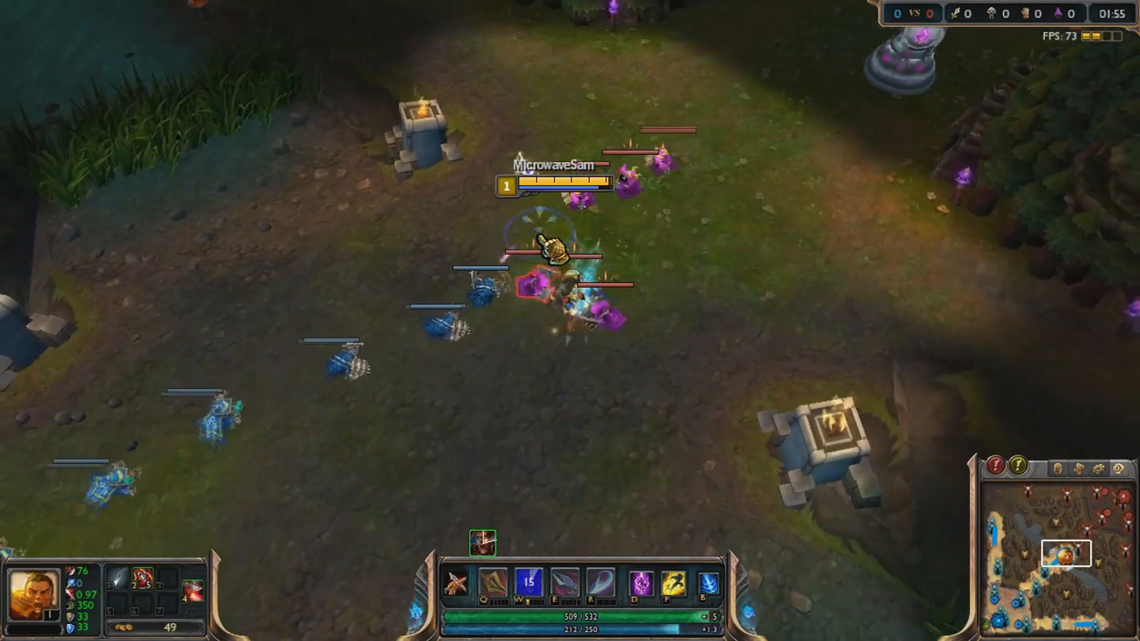
right_click(528, 306)
right_click(606, 454)
right_click(522, 260)
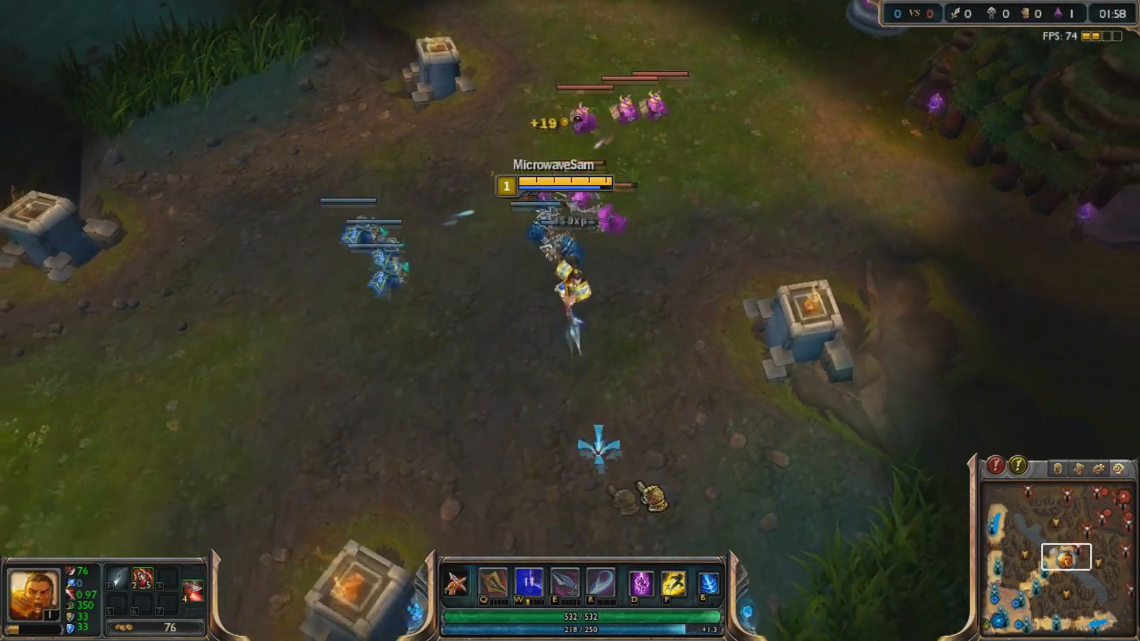
right_click(795, 503)
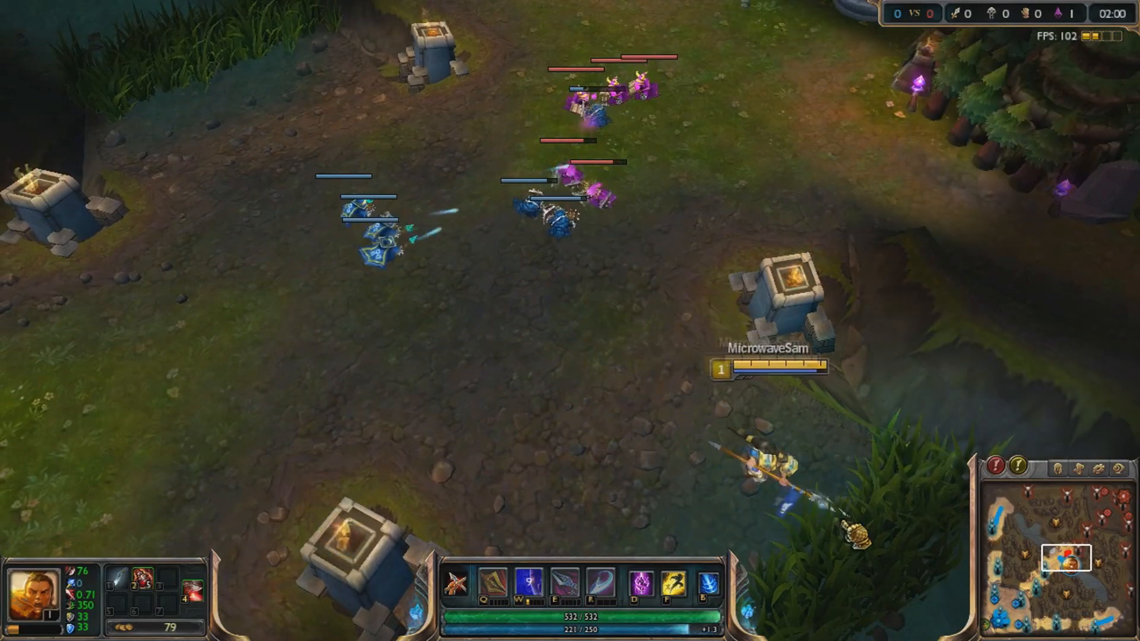